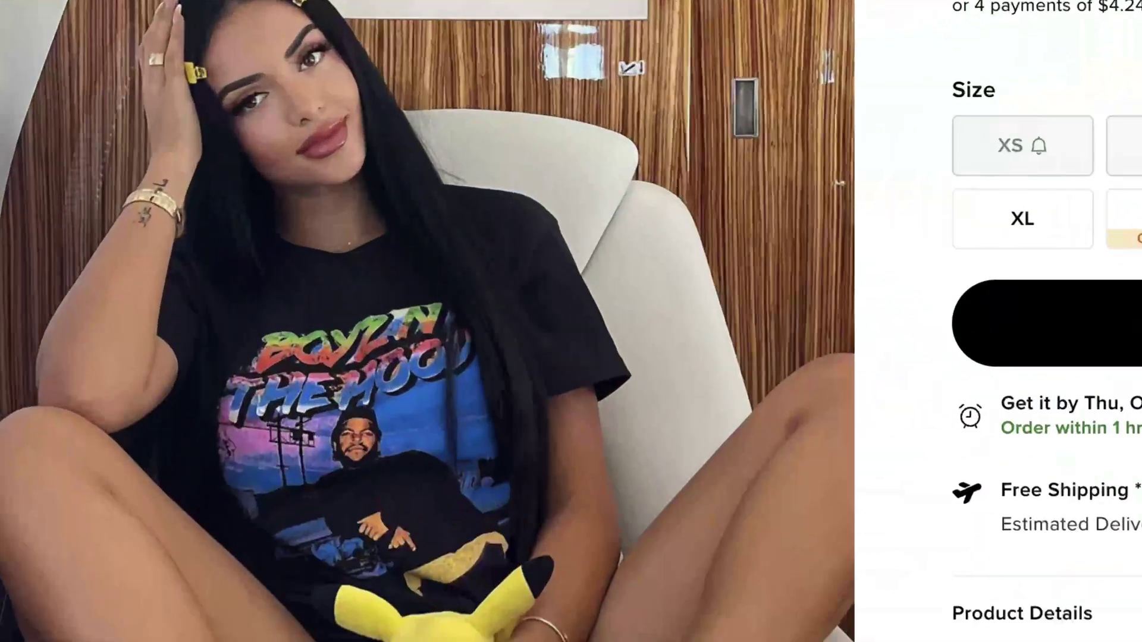
Browse the bootleg t-shirts image results to examine common layouts, lettering and photo collages
{"action": "mouse_move", "coordinate": [136, 153]}
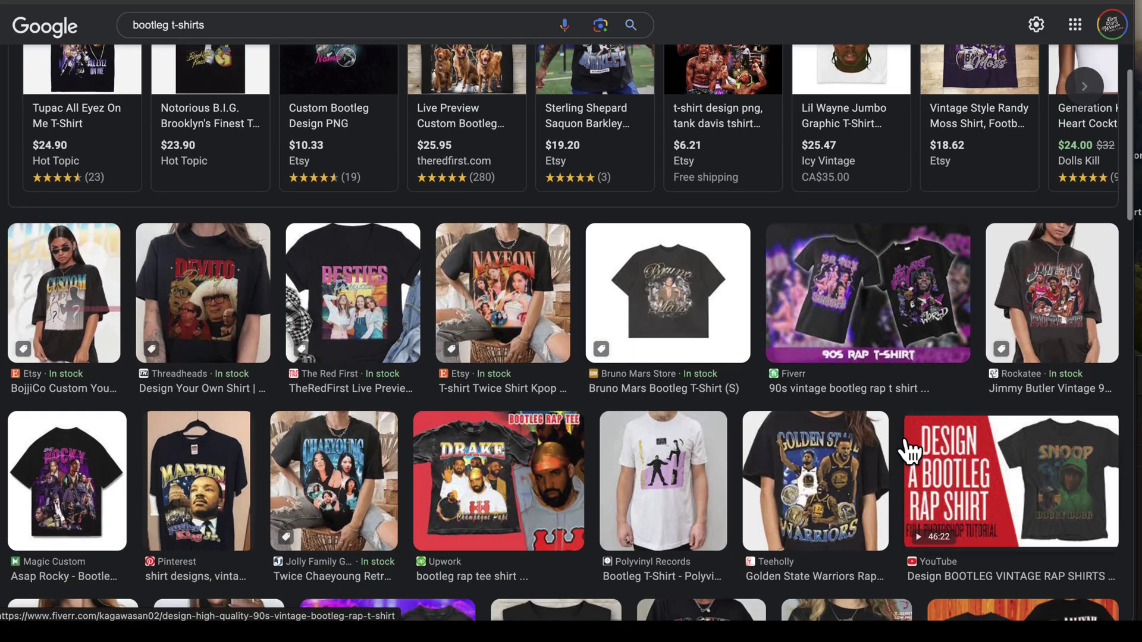
{"action": "scroll", "coordinate": [946, 483], "scroll_direction": "down", "scroll_amount": 5}
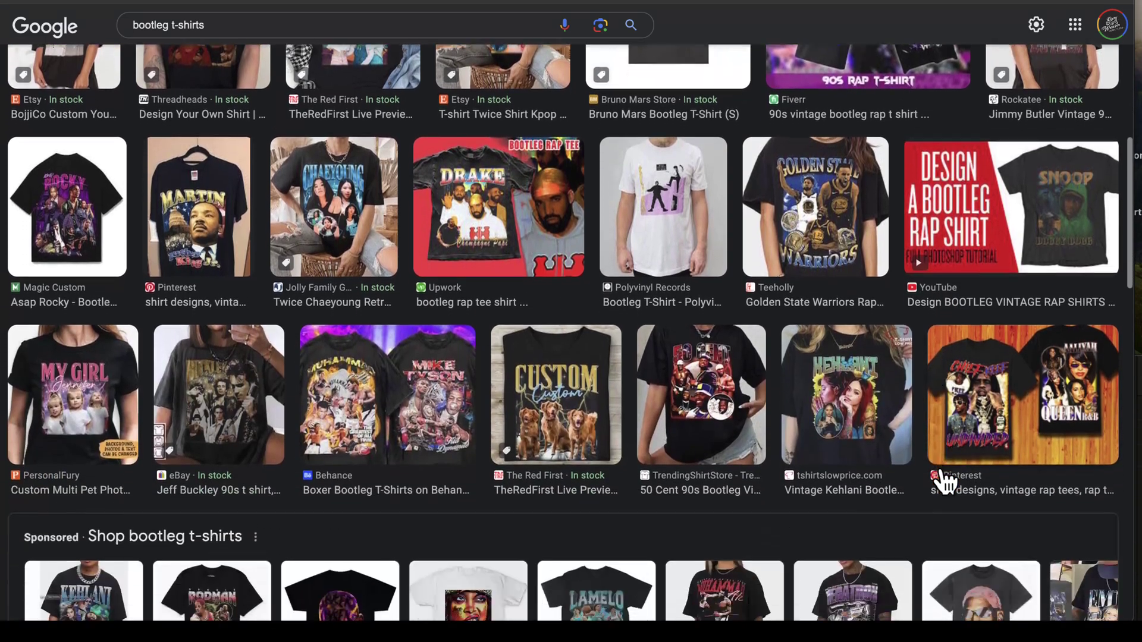
{"action": "scroll", "coordinate": [946, 483], "scroll_direction": "down", "scroll_amount": 5}
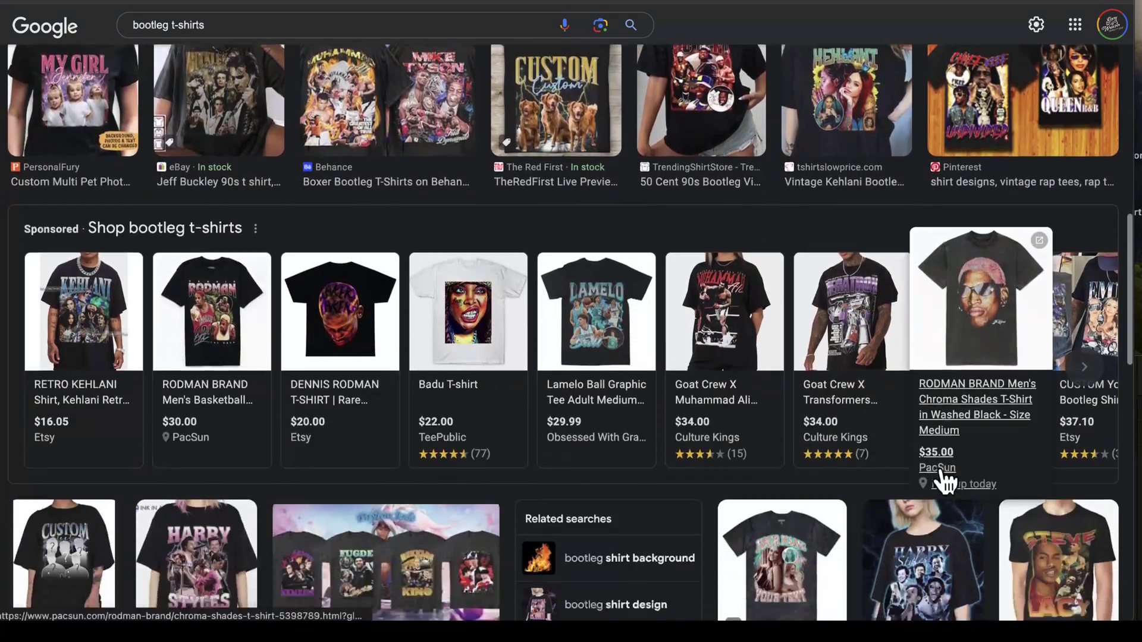
{"action": "scroll", "coordinate": [945, 483], "scroll_direction": "down", "scroll_amount": 5}
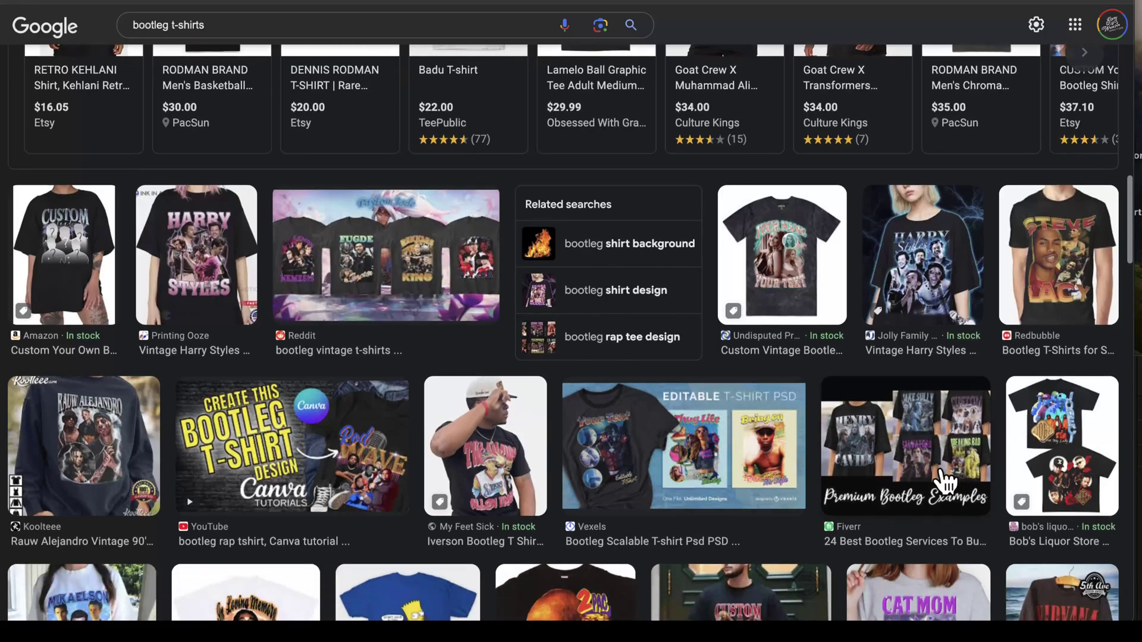
{"action": "scroll", "coordinate": [946, 483], "scroll_direction": "down", "scroll_amount": 8}
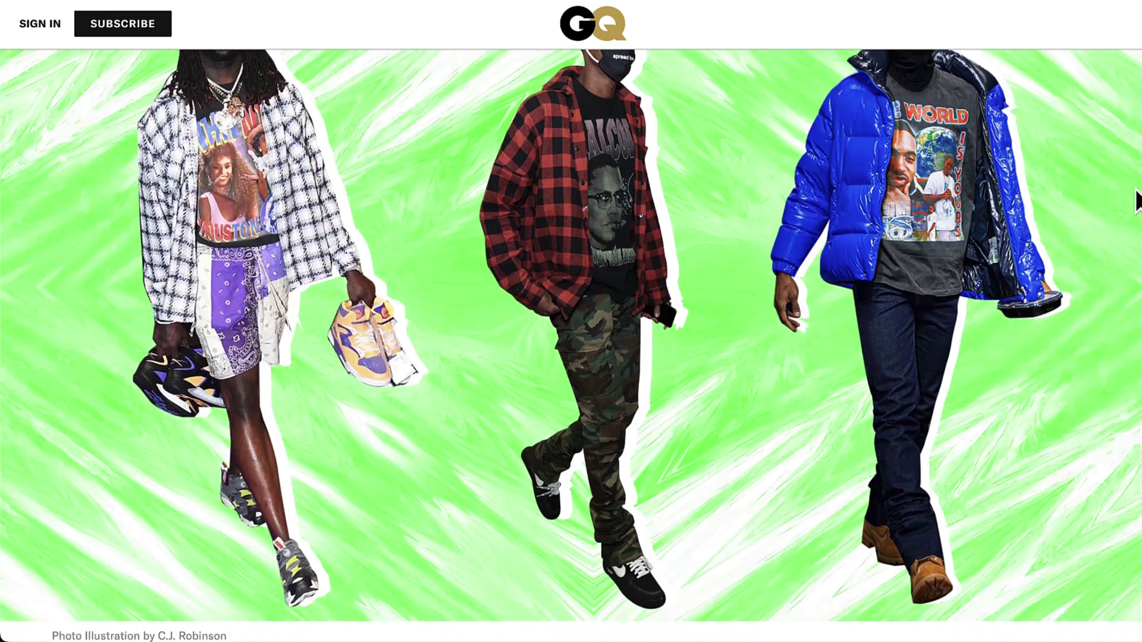
Read through the GQ article "The Rise of the Faux Bootleg Tee" and look over Michael Jordan Chicago Bulls reference photos
{"action": "scroll", "coordinate": [1137, 199], "scroll_direction": "down", "scroll_amount": 3}
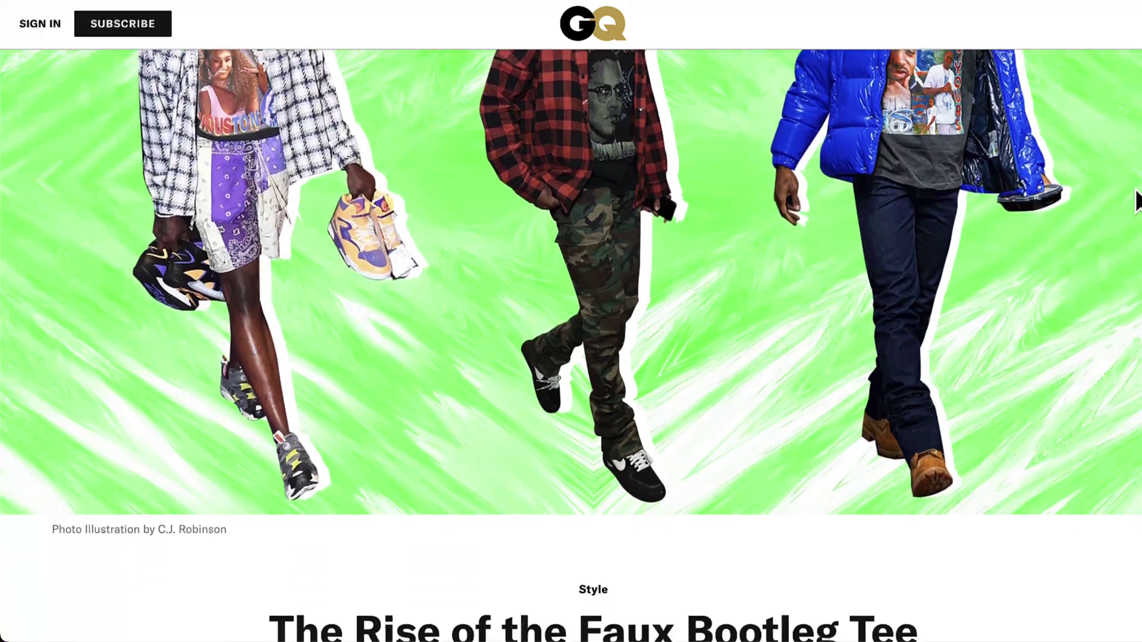
{"action": "scroll", "coordinate": [1137, 200], "scroll_direction": "down", "scroll_amount": 3}
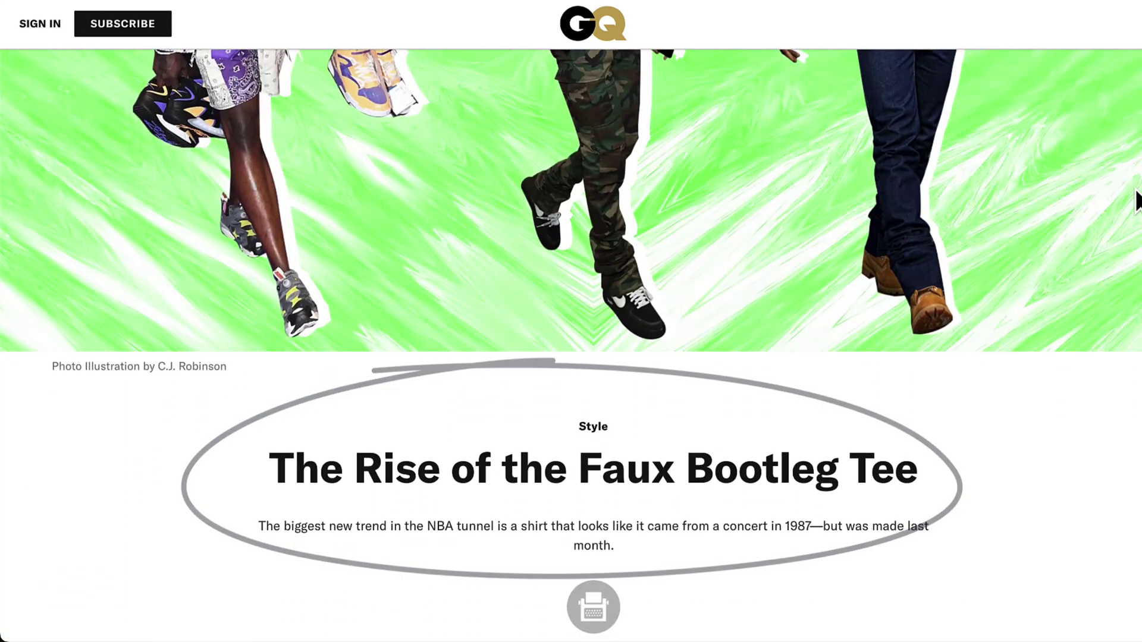
{"action": "scroll", "coordinate": [1138, 201], "scroll_direction": "down", "scroll_amount": 3}
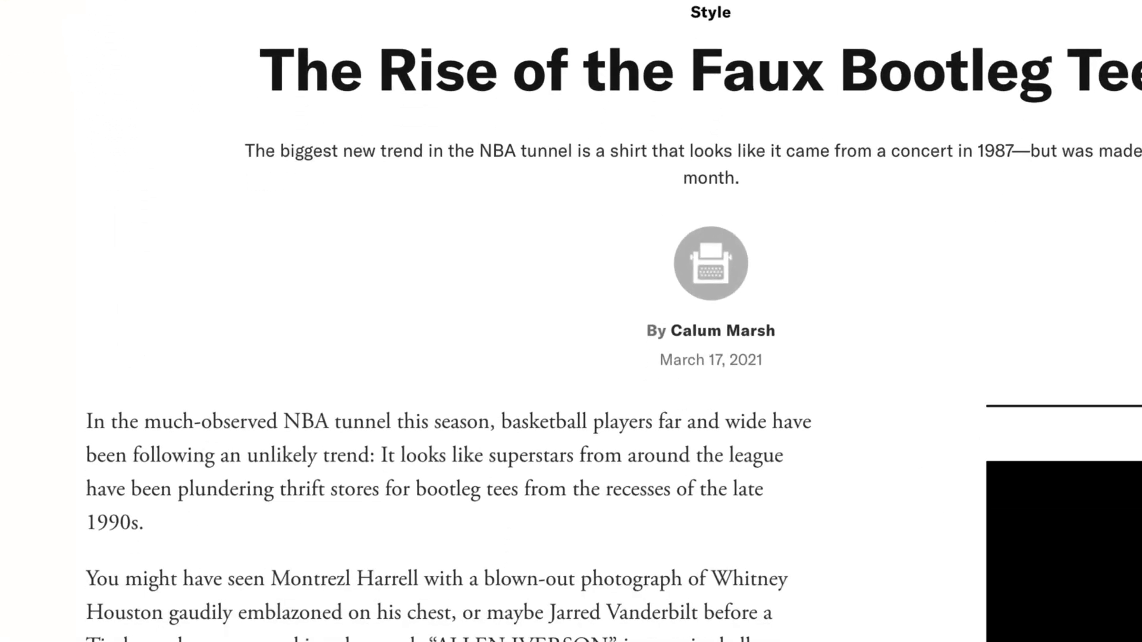
{"action": "scroll", "coordinate": [1137, 201], "scroll_direction": "down", "scroll_amount": 15}
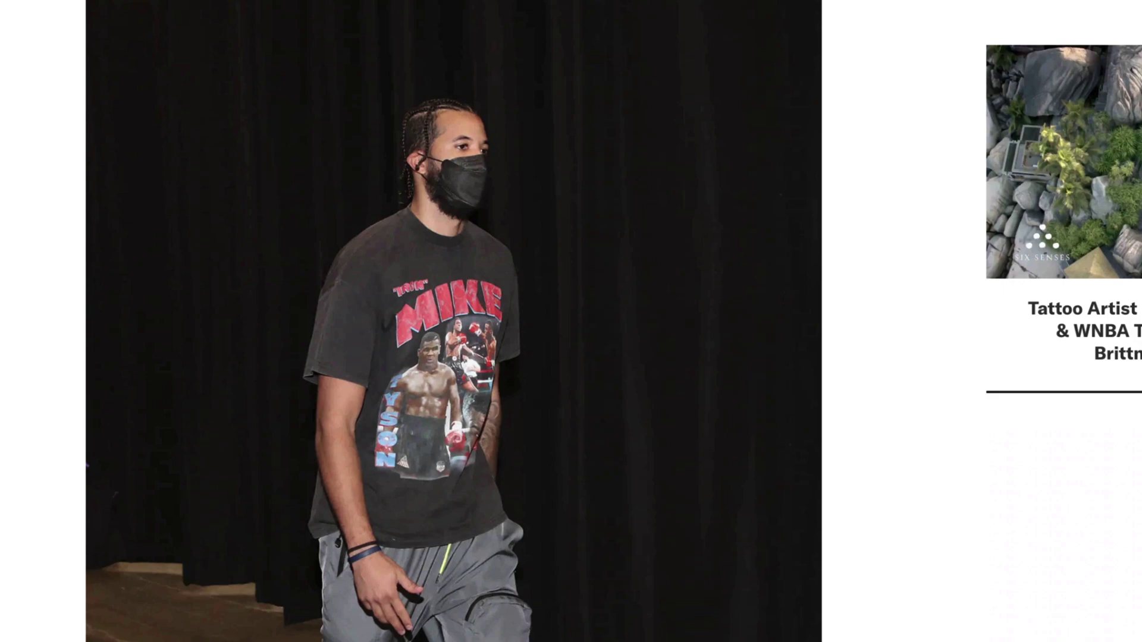
{"action": "scroll", "coordinate": [453, 322], "scroll_direction": "down", "scroll_amount": 20}
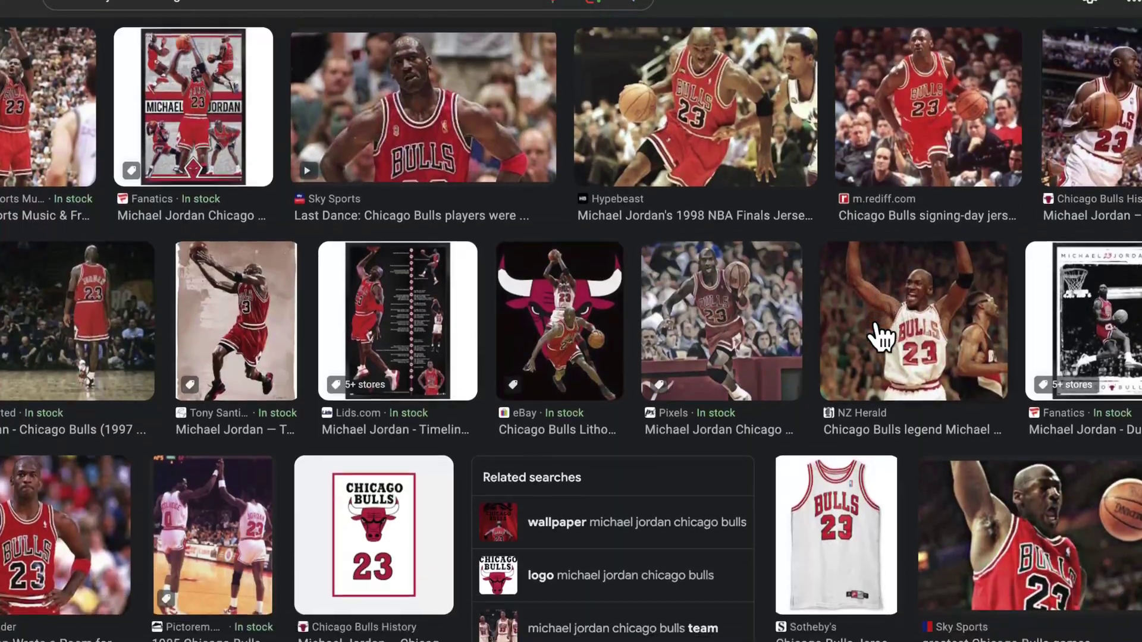
{"action": "scroll", "coordinate": [879, 337], "scroll_direction": "down", "scroll_amount": 4}
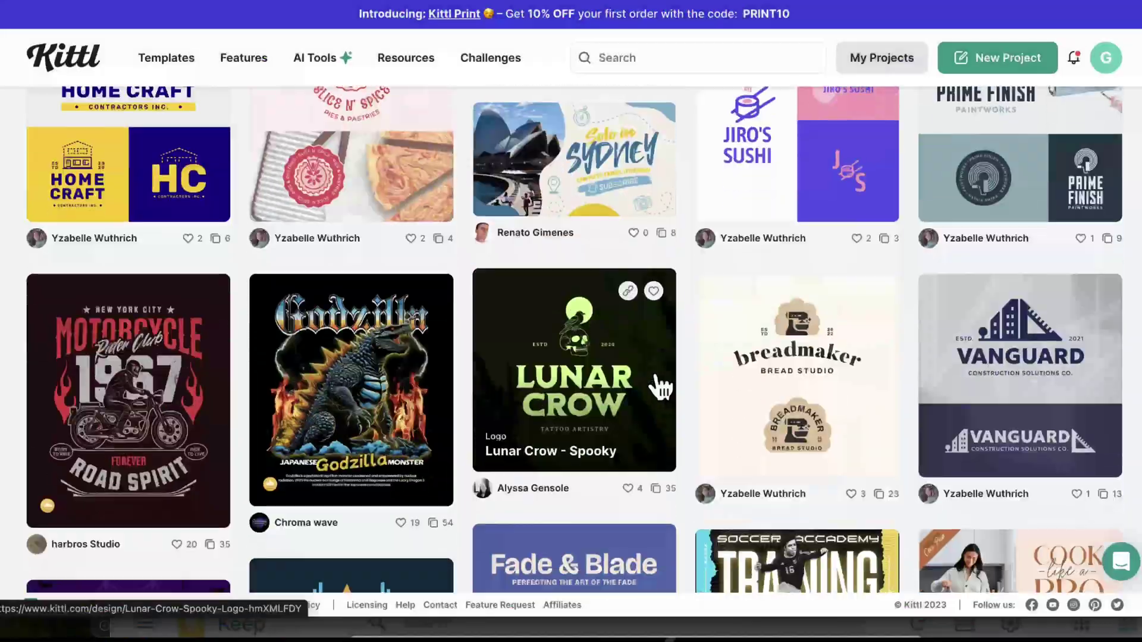
Browse the Kittl template gallery and examine the Japanese Godzilla Monster T-Shirt design template
{"action": "scroll", "coordinate": [661, 390], "scroll_direction": "down", "scroll_amount": 2}
{"action": "scroll", "coordinate": [375, 248], "scroll_direction": "down", "scroll_amount": 12}
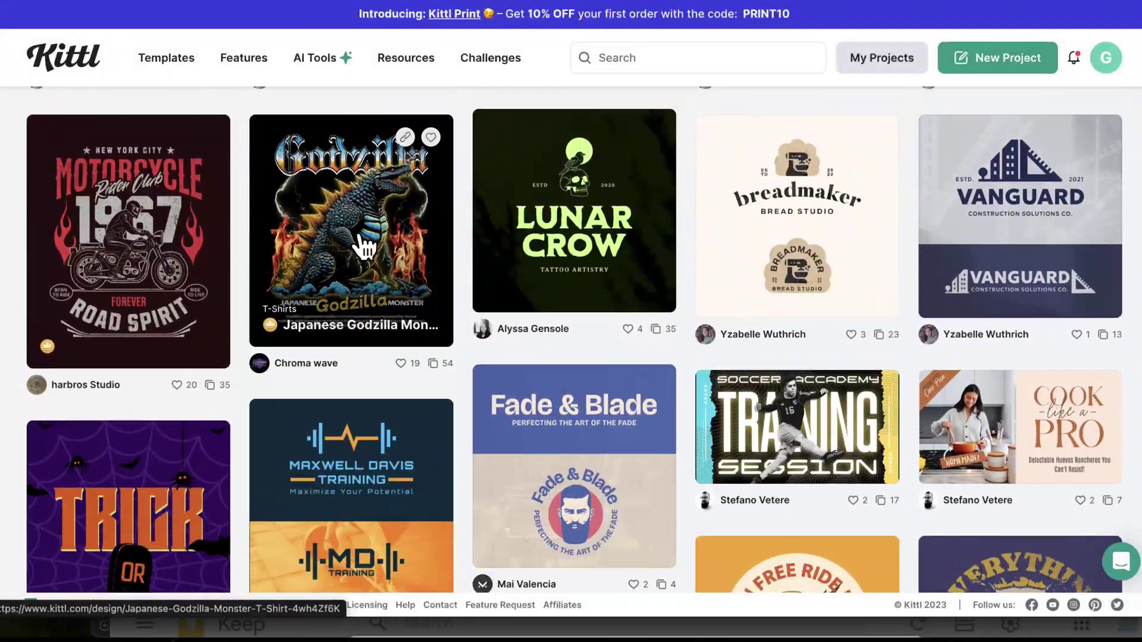
{"action": "scroll", "coordinate": [386, 253], "scroll_direction": "down", "scroll_amount": 15}
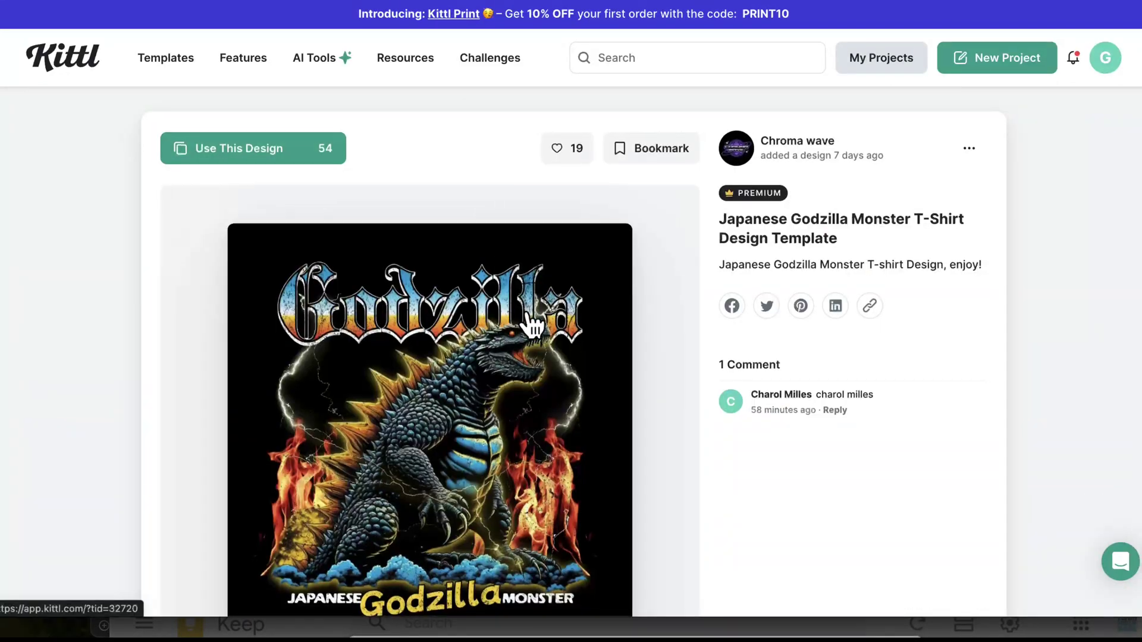
{"action": "scroll", "coordinate": [525, 315], "scroll_direction": "down", "scroll_amount": 2}
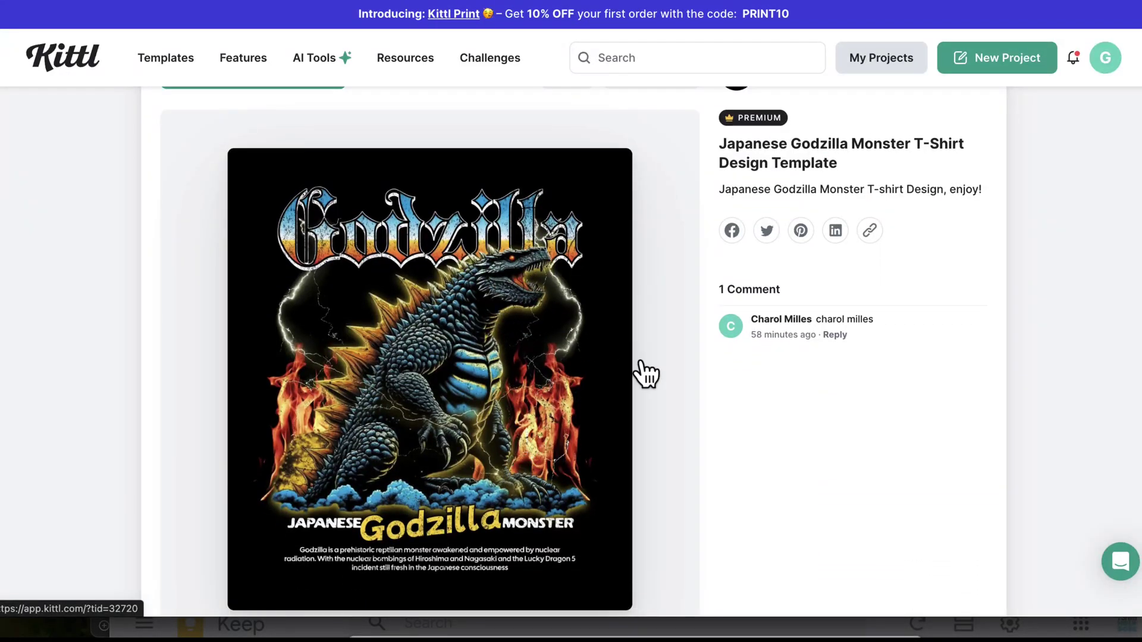
{"action": "scroll", "coordinate": [382, 252], "scroll_direction": "down", "scroll_amount": 15}
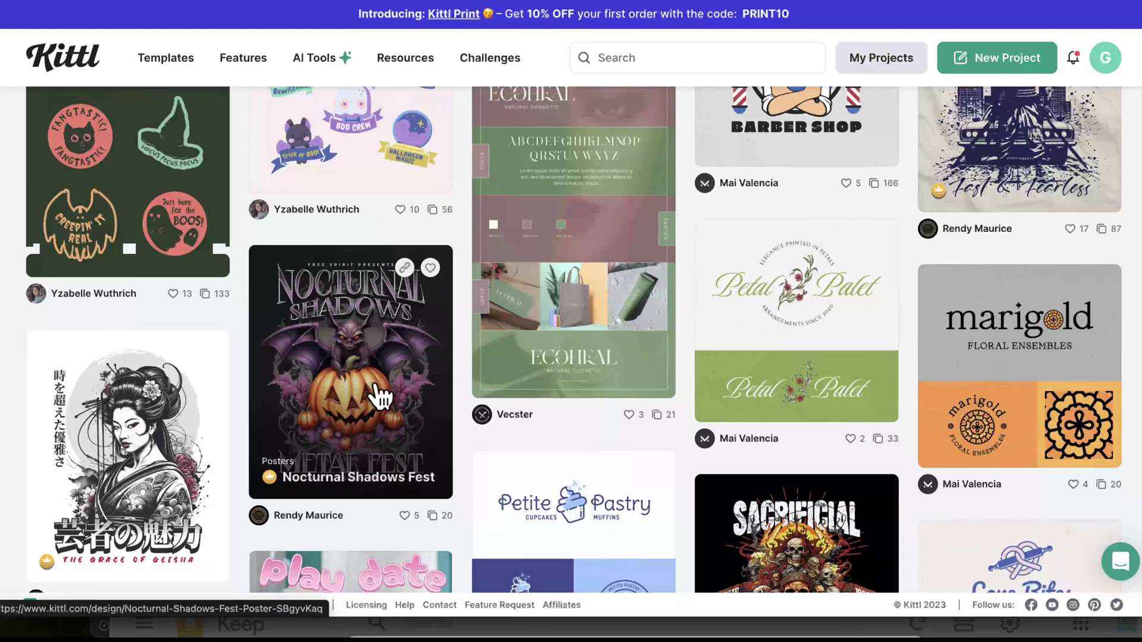
{"action": "left_click", "coordinate": [421, 209]}
{"action": "key", "text": "Escape"}
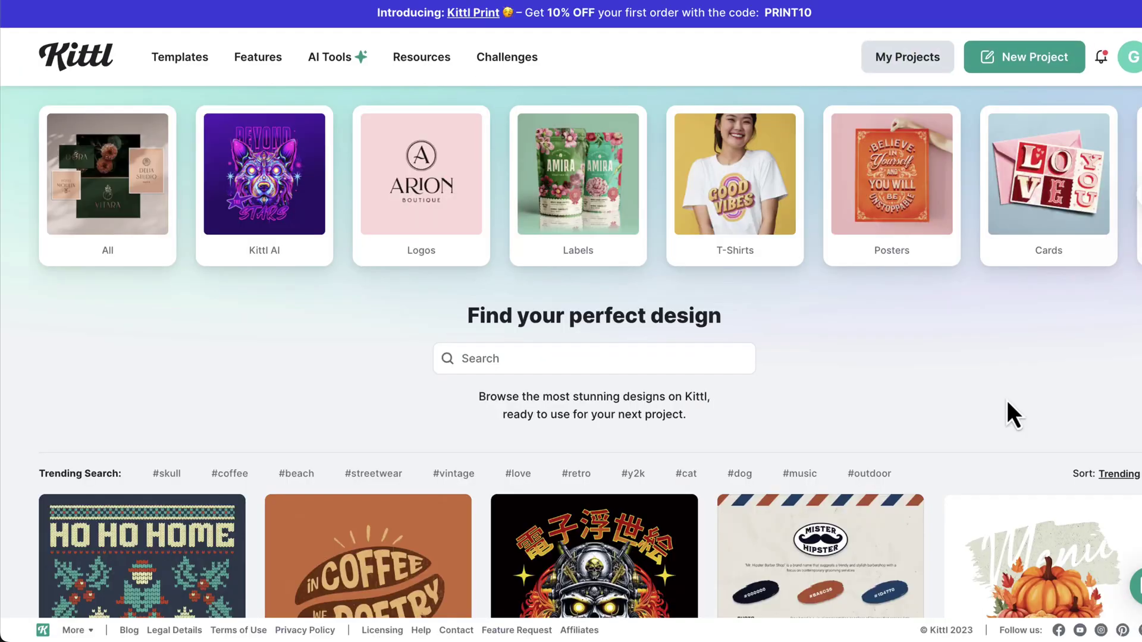
Create a new project with the Standard 1200 × 1200 px artboard preset
{"action": "scroll", "coordinate": [1000, 401], "scroll_direction": "down", "scroll_amount": 1}
{"action": "scroll", "coordinate": [1006, 398], "scroll_direction": "up", "scroll_amount": 1}
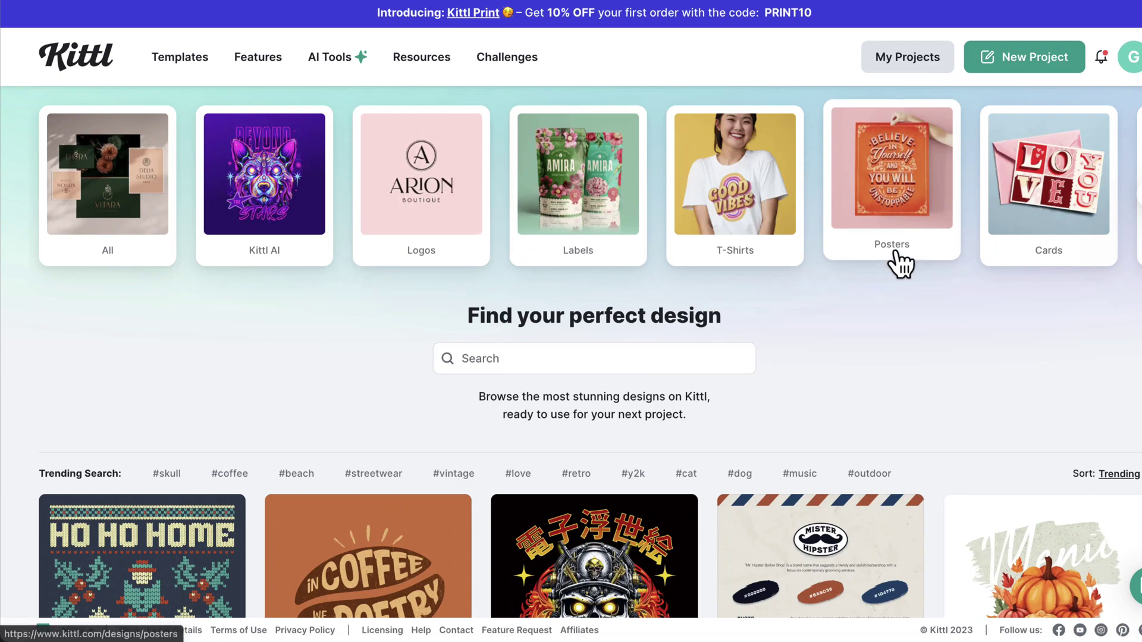
{"action": "left_click", "coordinate": [1024, 56]}
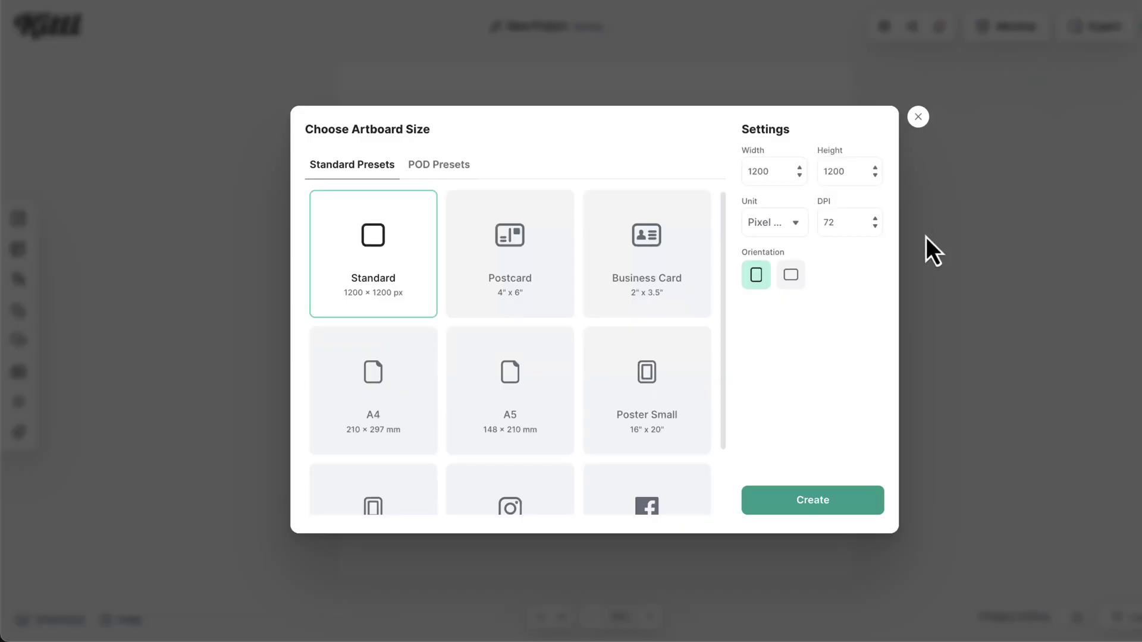
{"action": "left_click", "coordinate": [816, 501]}
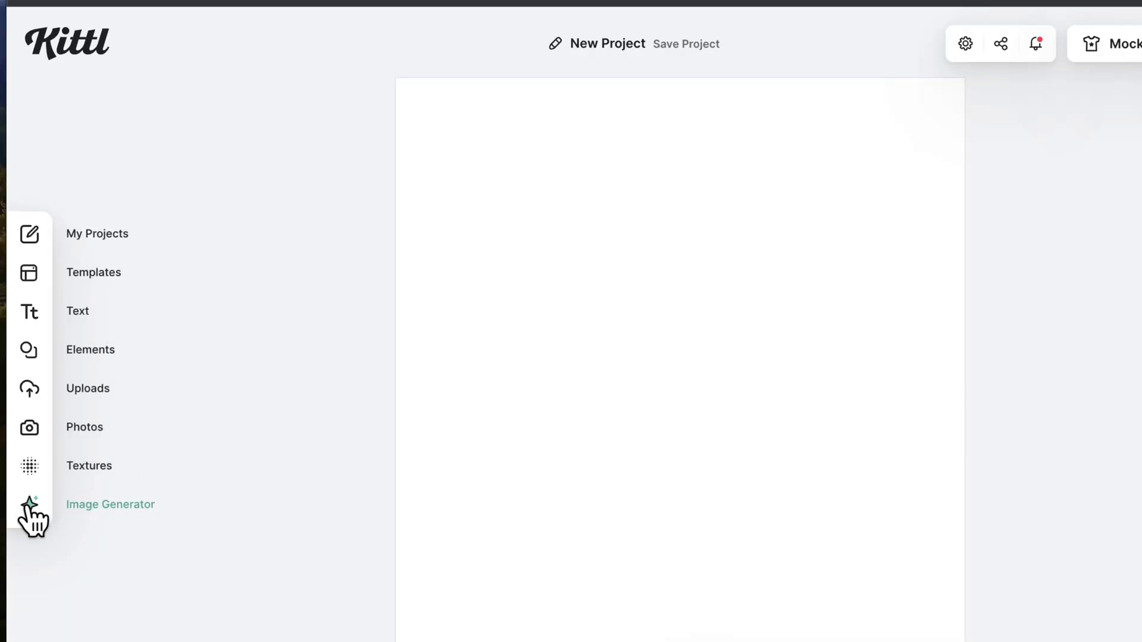
Open the AI Image Generator and try the Photography style from the full set of image styles
{"action": "left_click", "coordinate": [29, 505]}
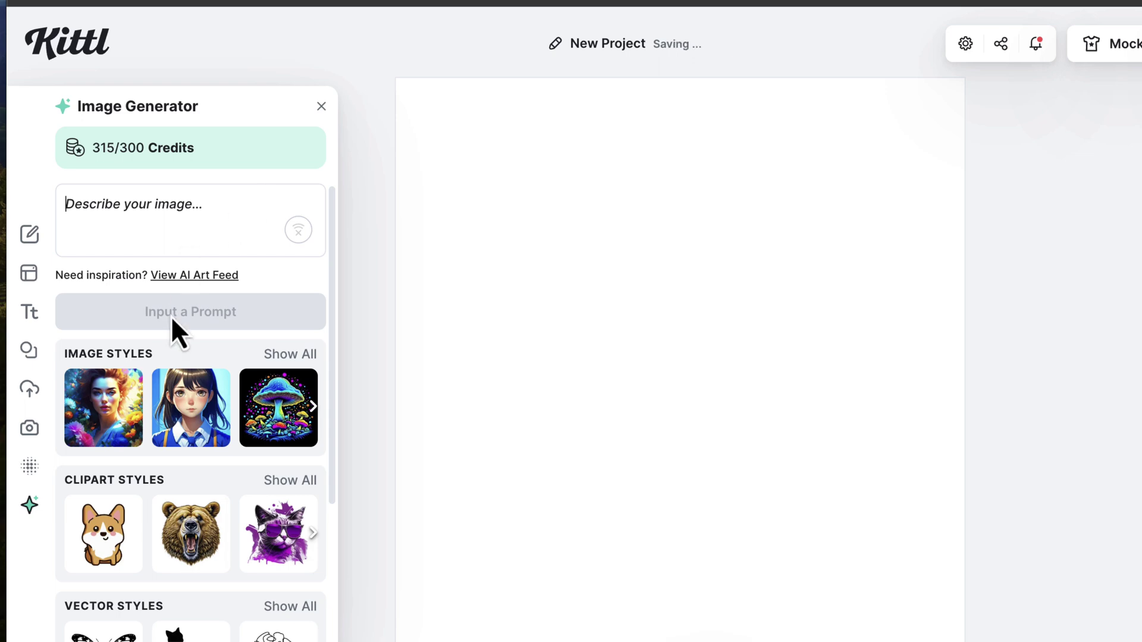
{"action": "left_click", "coordinate": [314, 407]}
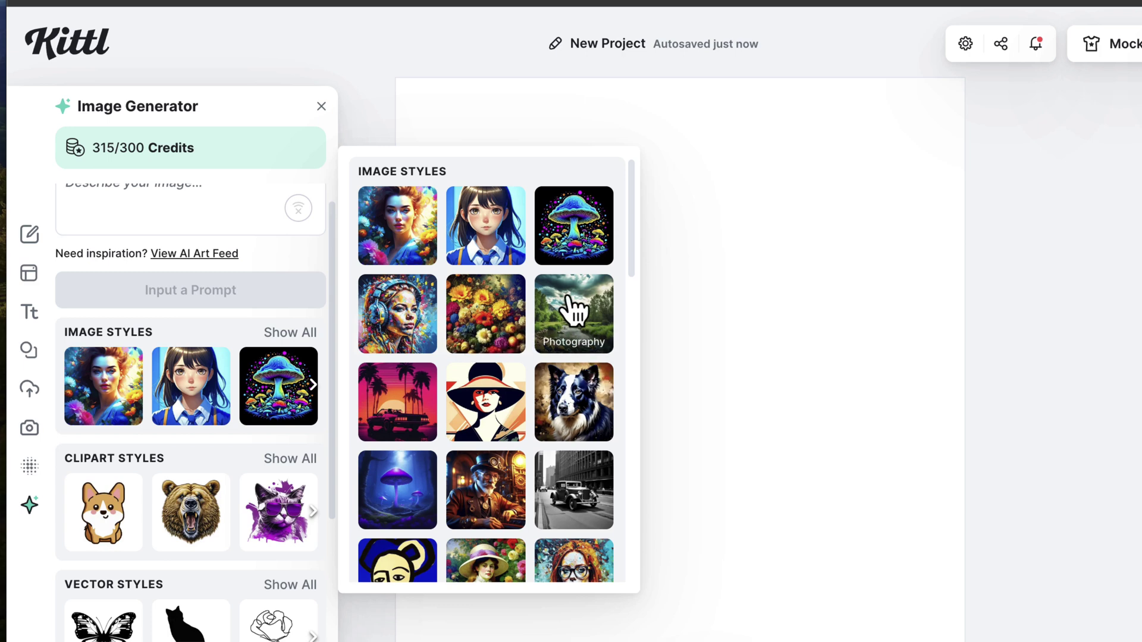
{"action": "left_click", "coordinate": [575, 314]}
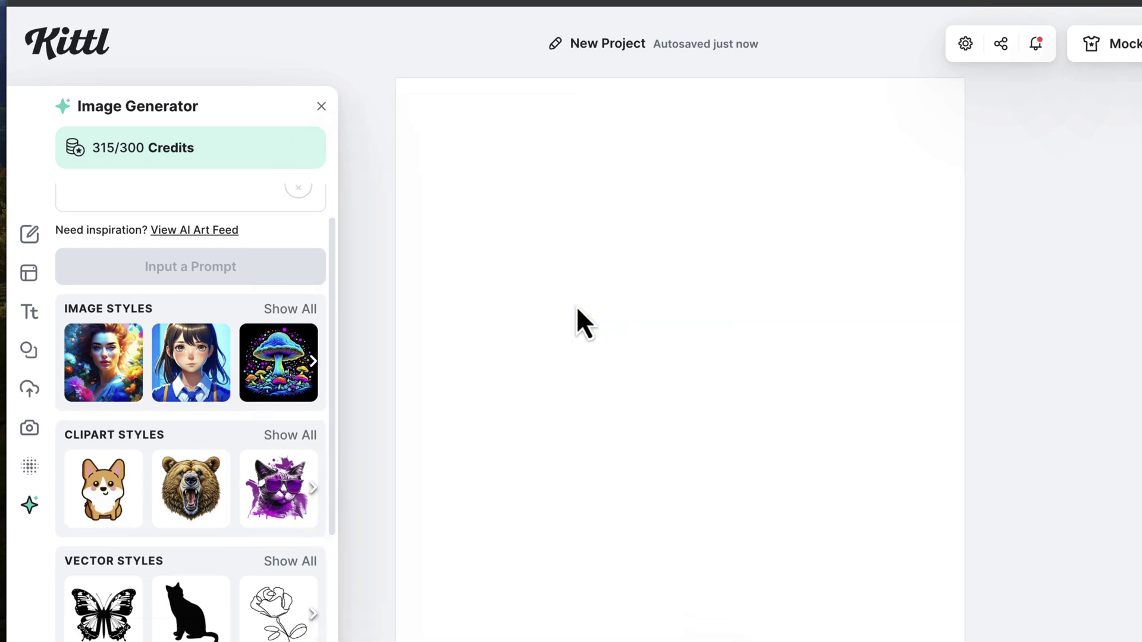
{"action": "scroll", "coordinate": [213, 310], "scroll_direction": "up", "scroll_amount": 3}
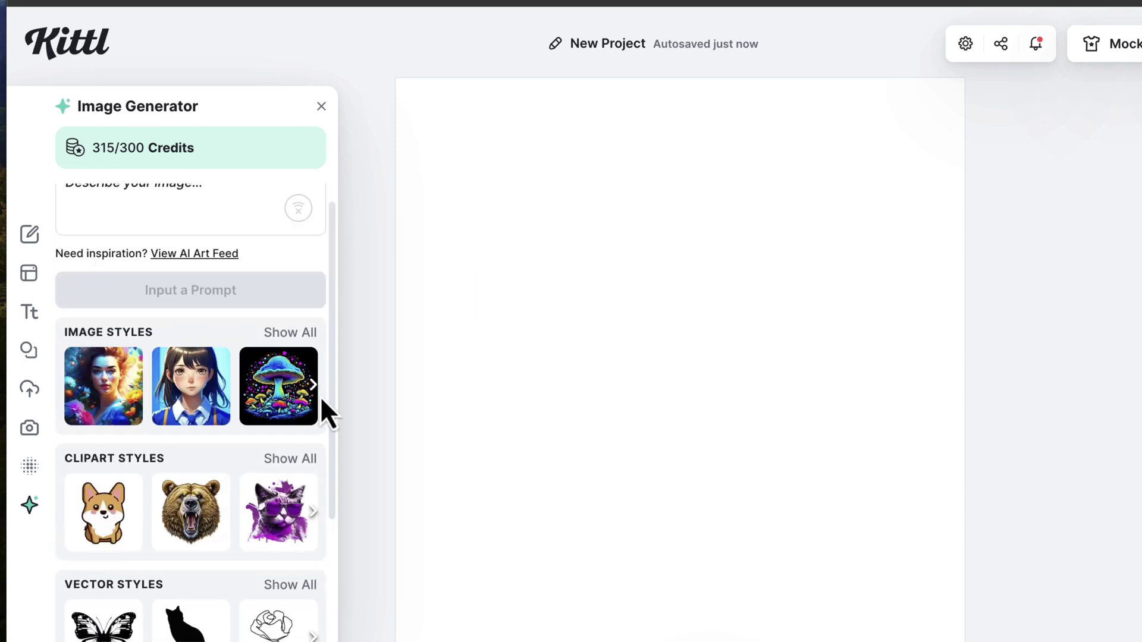
{"action": "left_click", "coordinate": [288, 332]}
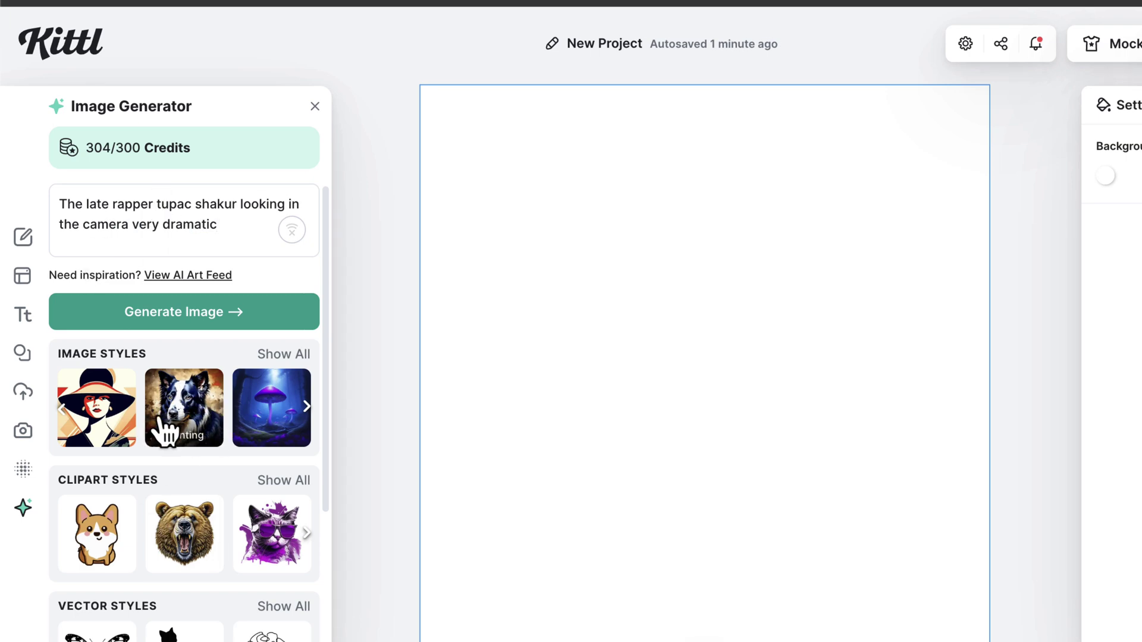
Generate a Painting-style image from the prompt "The late rapper tupac shakur looking in the camera very dramatic"
{"action": "left_click", "coordinate": [199, 416]}
{"action": "scroll", "coordinate": [199, 417], "scroll_direction": "down", "scroll_amount": 2}
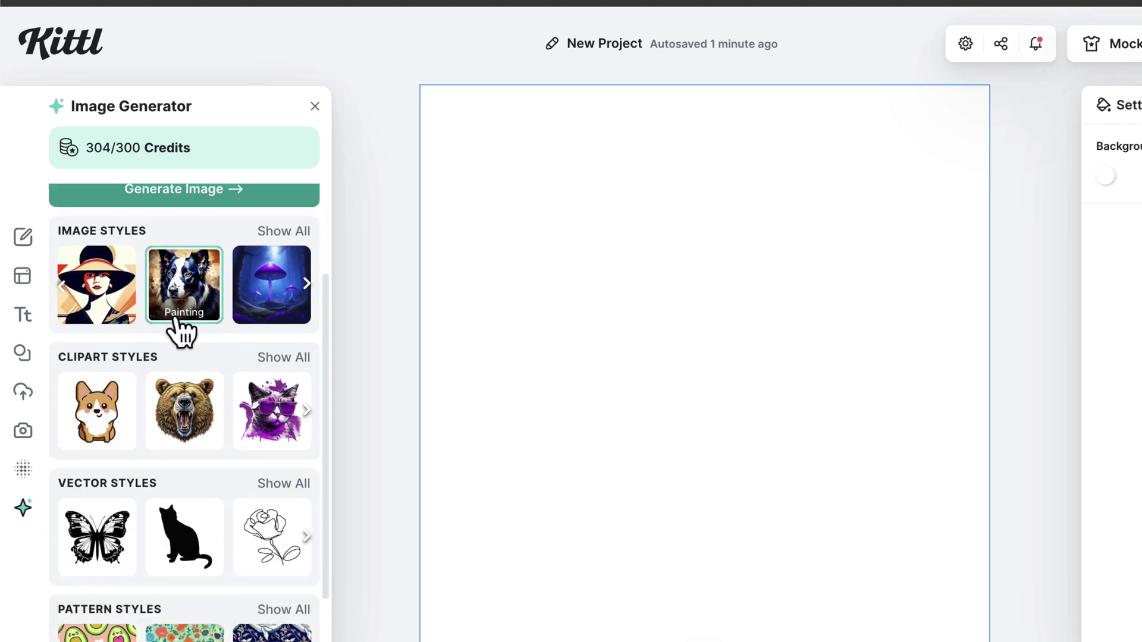
{"action": "scroll", "coordinate": [291, 317], "scroll_direction": "up", "scroll_amount": 2}
{"action": "left_click", "coordinate": [270, 313]}
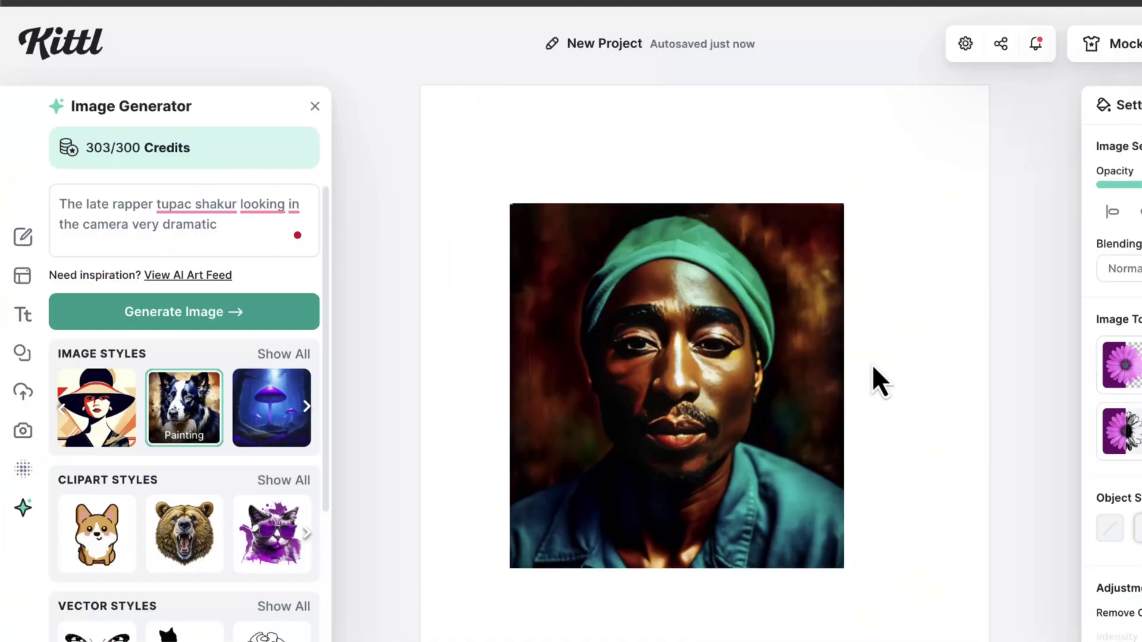
{"action": "left_click", "coordinate": [873, 367]}
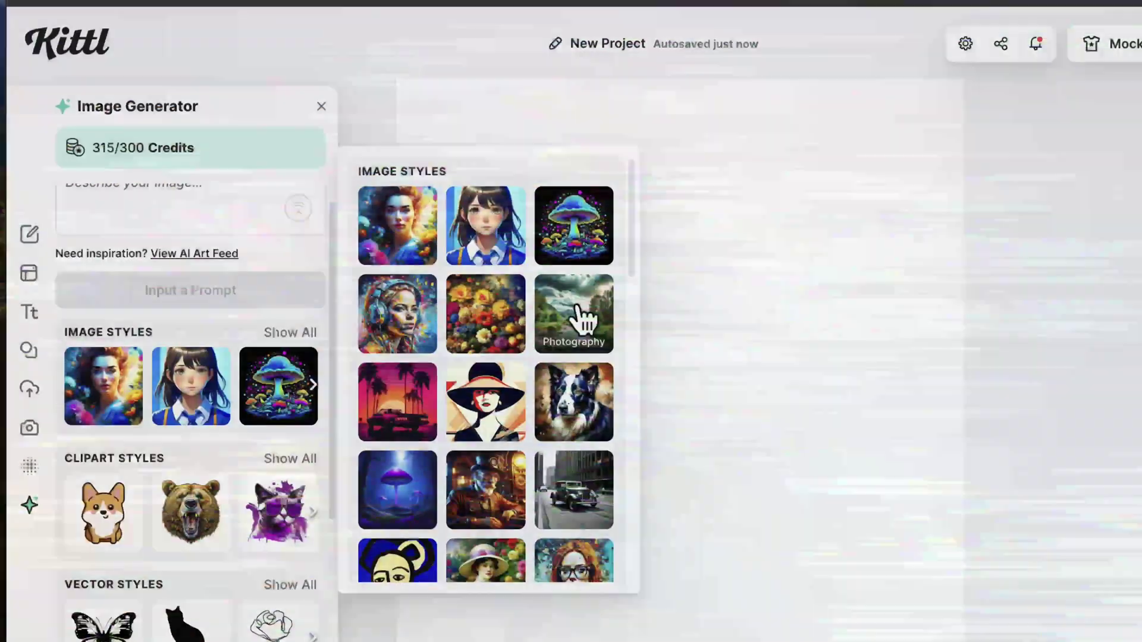
Choose Photography as the image style for the empty artboard's generator
{"action": "left_click", "coordinate": [583, 316]}
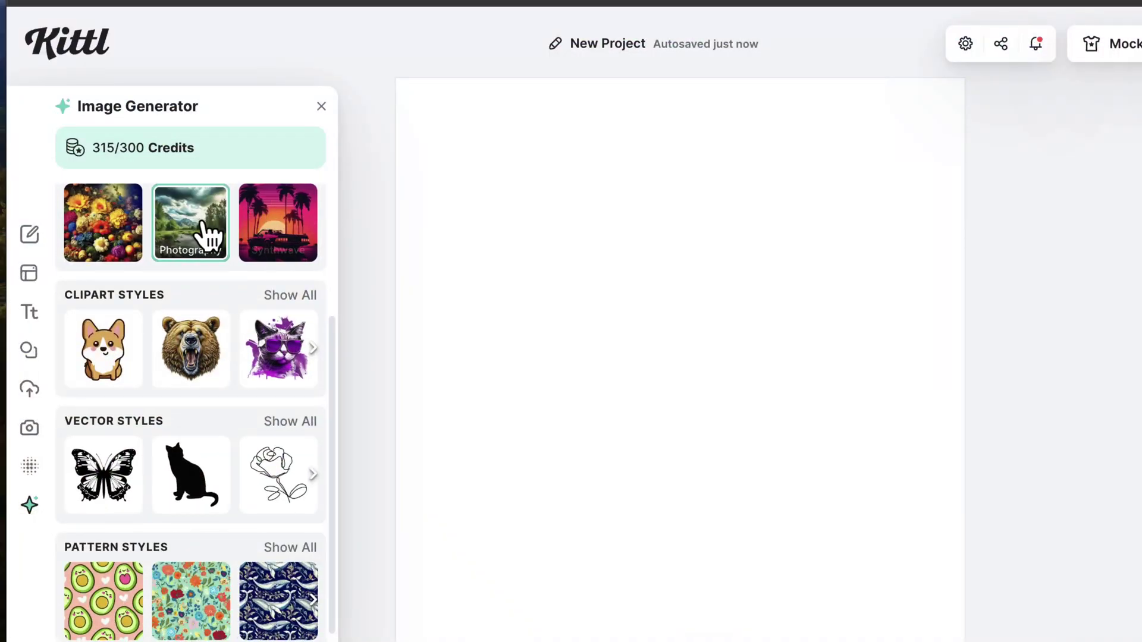
{"action": "scroll", "coordinate": [214, 314], "scroll_direction": "up", "scroll_amount": 3}
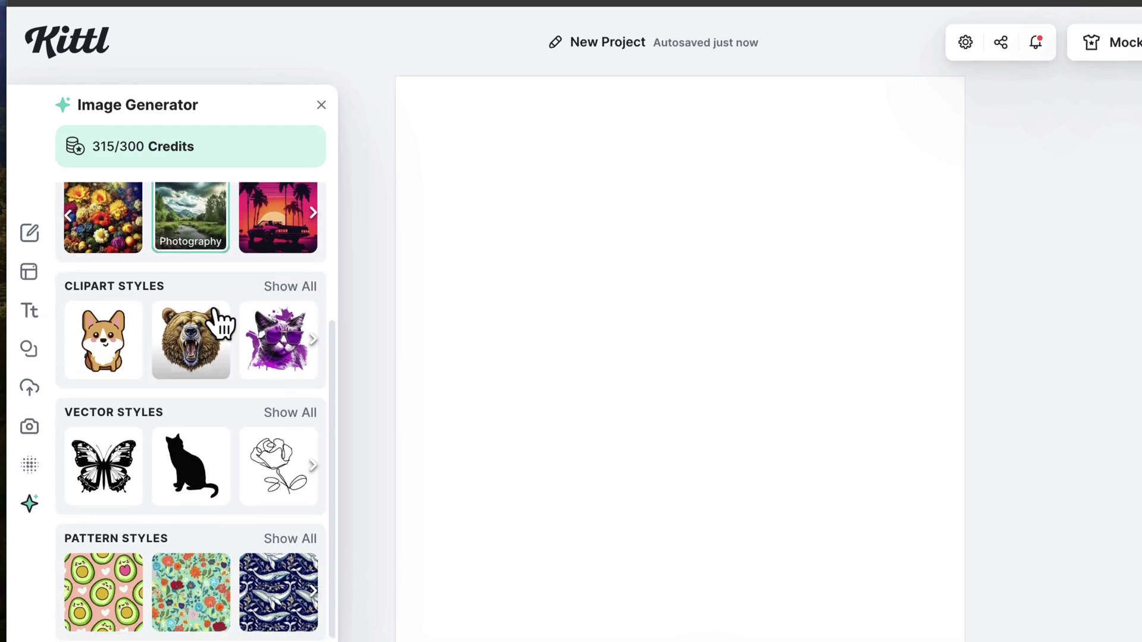
{"action": "scroll", "coordinate": [222, 323], "scroll_direction": "up", "scroll_amount": 2}
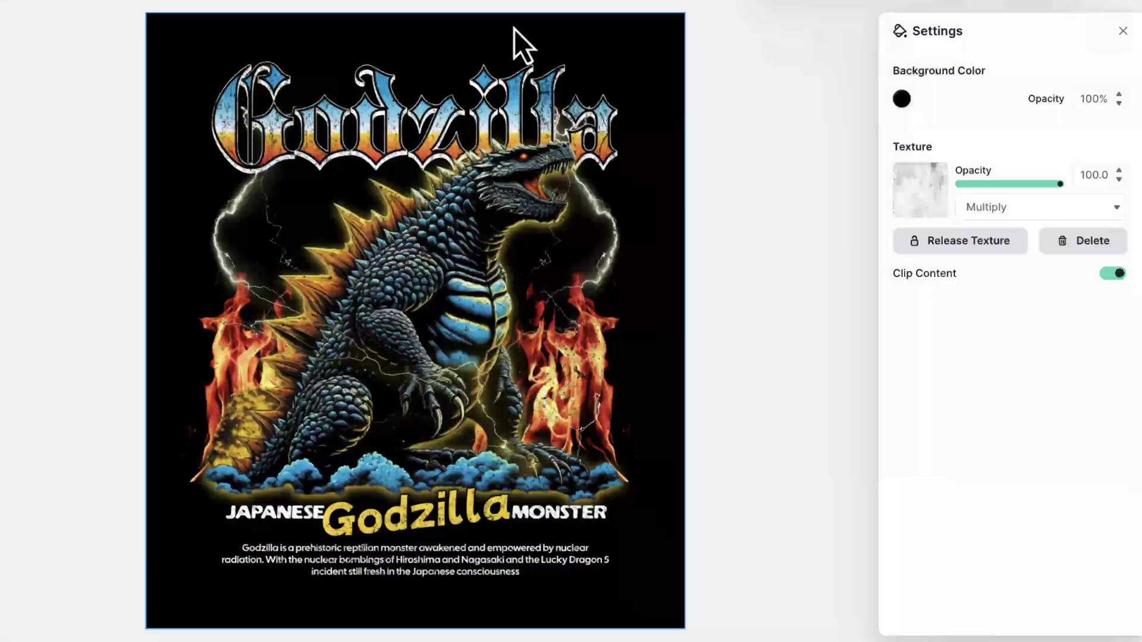
Ungroup the Godzilla t-shirt template's artwork into its separate text and image elements
{"action": "left_click", "coordinate": [516, 95]}
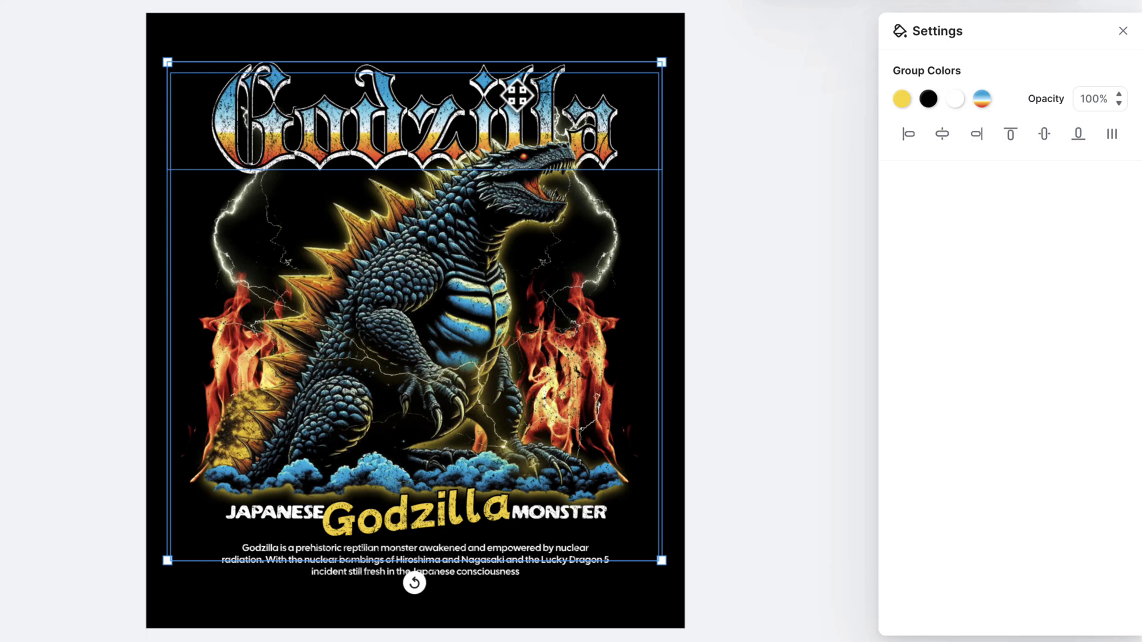
{"action": "right_click", "coordinate": [516, 95]}
{"action": "left_click", "coordinate": [567, 185]}
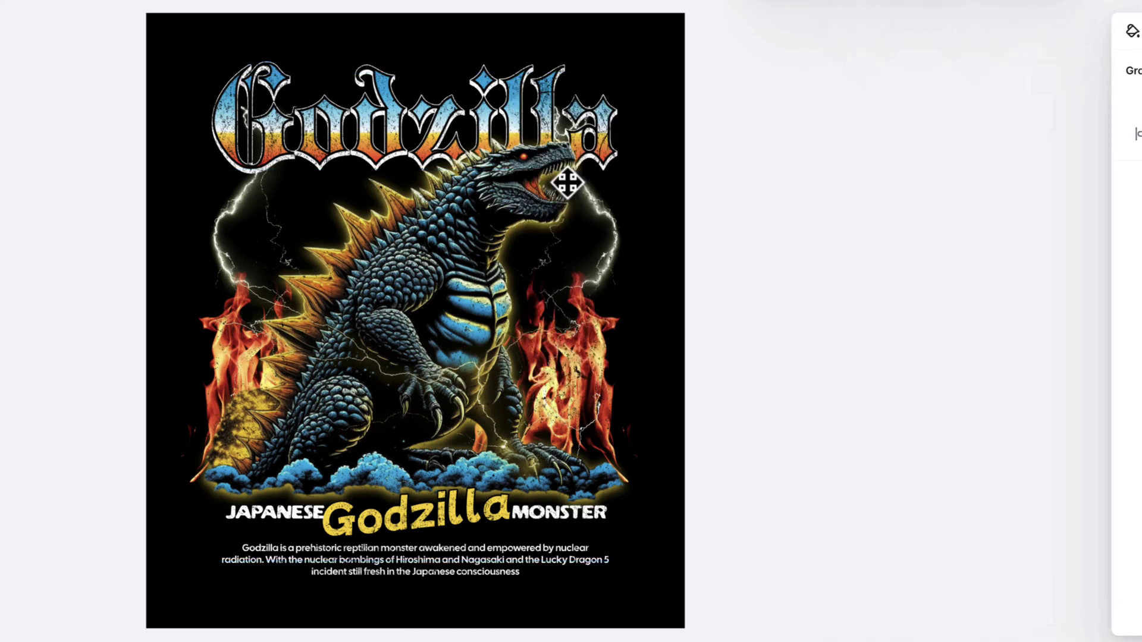
{"action": "right_click", "coordinate": [566, 185]}
{"action": "left_click", "coordinate": [592, 273]}
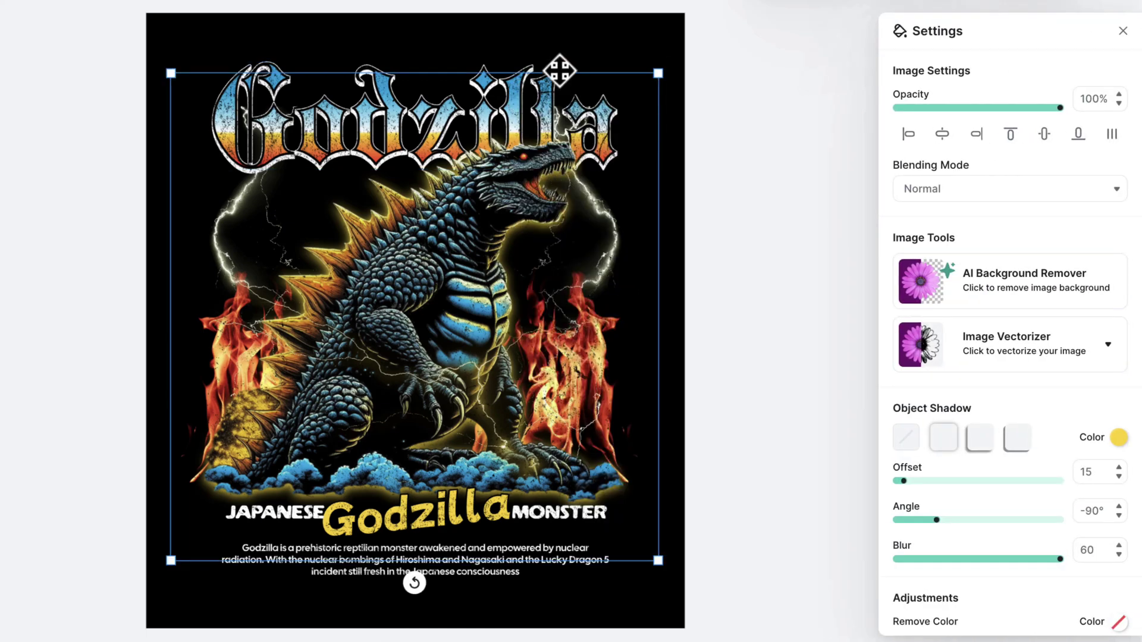
{"action": "left_click", "coordinate": [563, 38]}
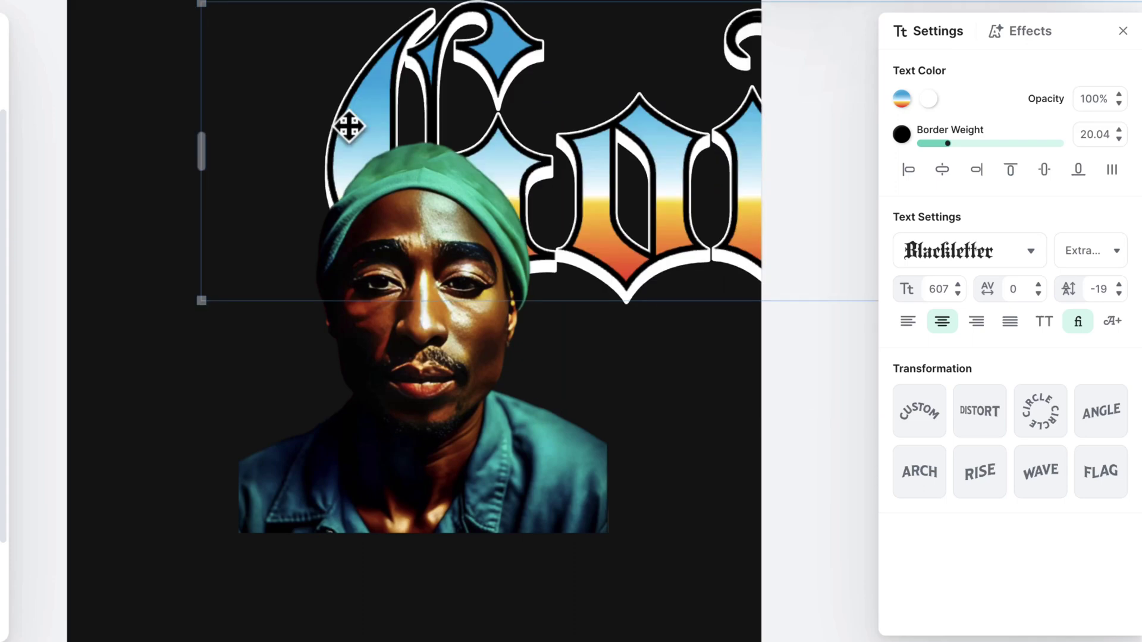
Scale the Godzilla title down to font size 277 and place it directly above the portrait's head
{"action": "left_click_drag", "start_coordinate": [349, 122], "coordinate": [394, 121]}
{"action": "left_click_drag", "start_coordinate": [559, 200], "coordinate": [380, 92]}
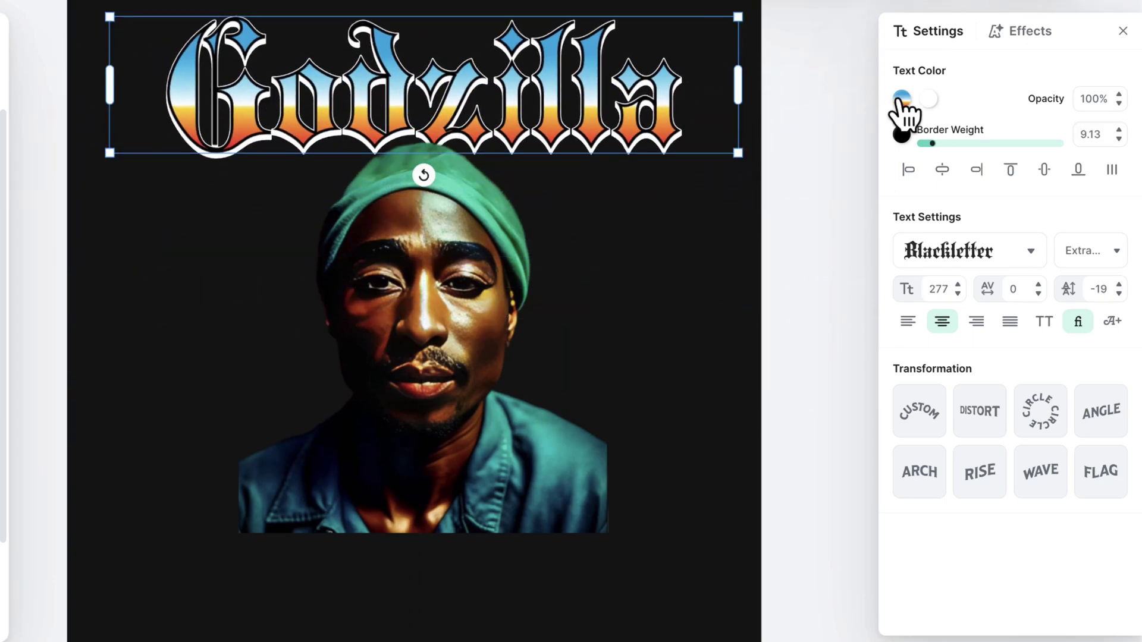
Replace the red stop in the Godzilla title's gradient with green sampled from the portrait's bandana
{"action": "left_click", "coordinate": [902, 99]}
{"action": "left_click", "coordinate": [639, 128]}
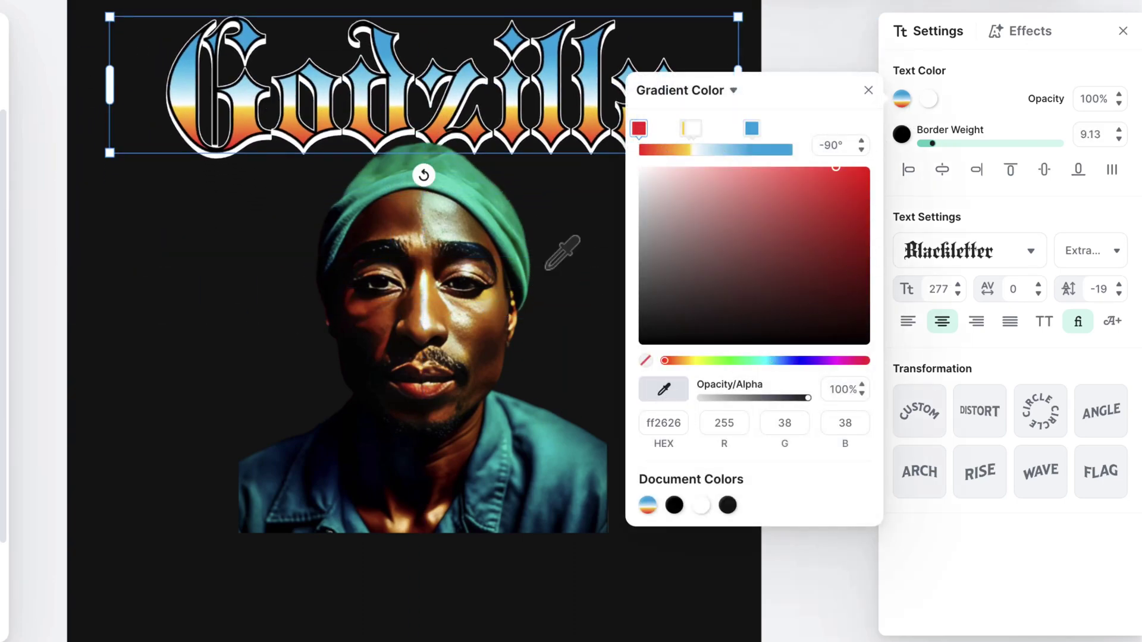
{"action": "left_click", "coordinate": [485, 198]}
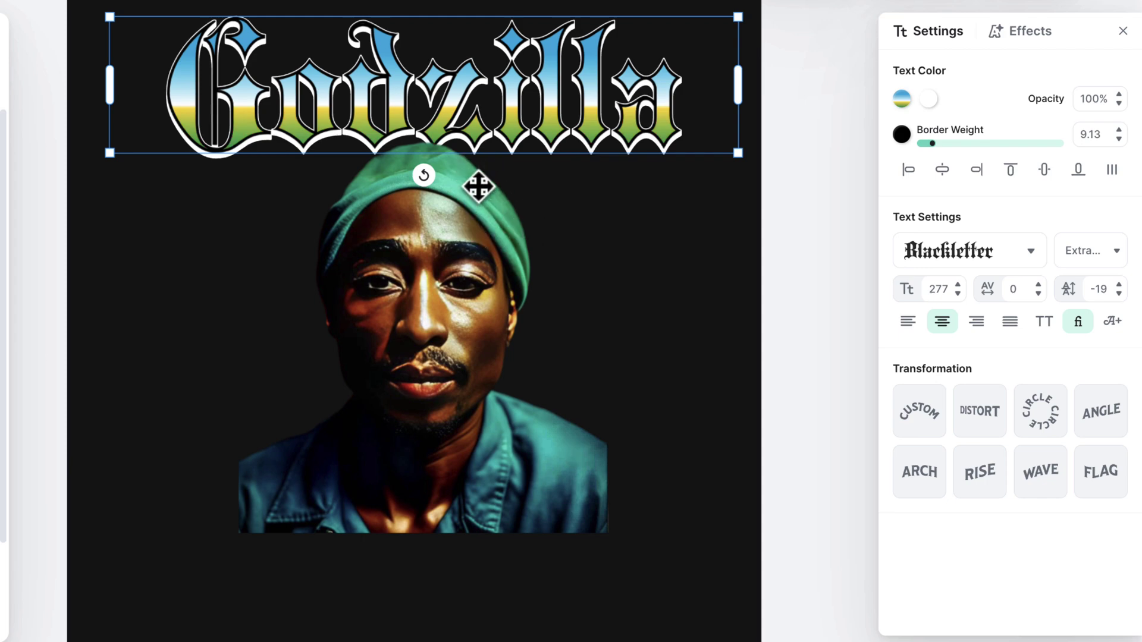
Change the yellow stop in the title's gradient to light green 80d157
{"action": "left_click", "coordinate": [903, 99]}
{"action": "left_click", "coordinate": [691, 150]}
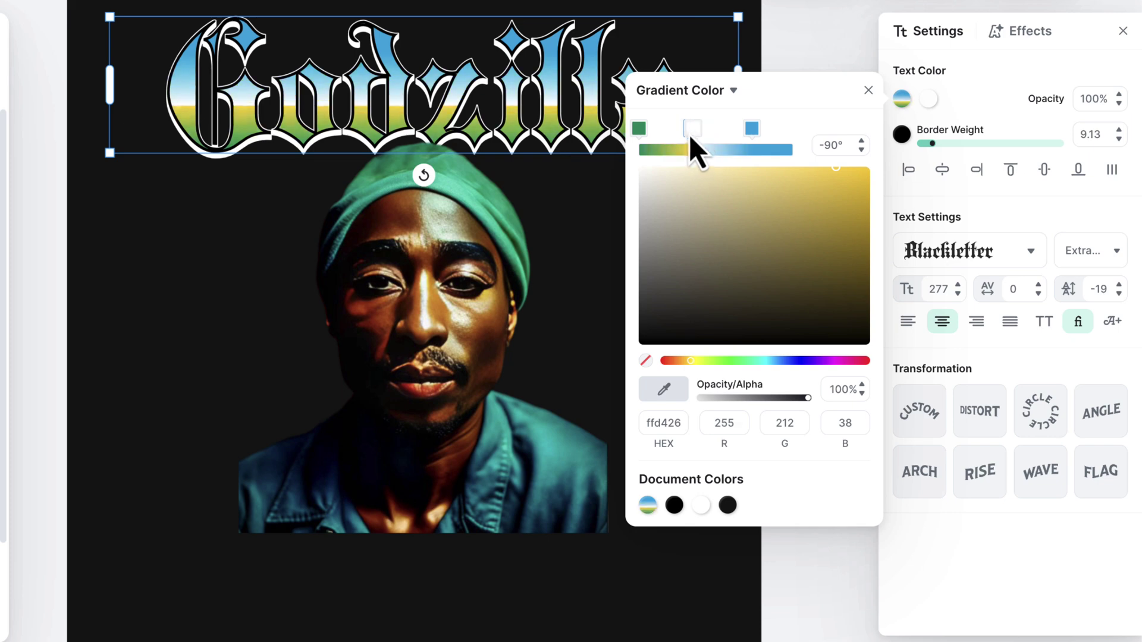
{"action": "left_click", "coordinate": [719, 361]}
{"action": "left_click_drag", "start_coordinate": [773, 311], "coordinate": [774, 198]}
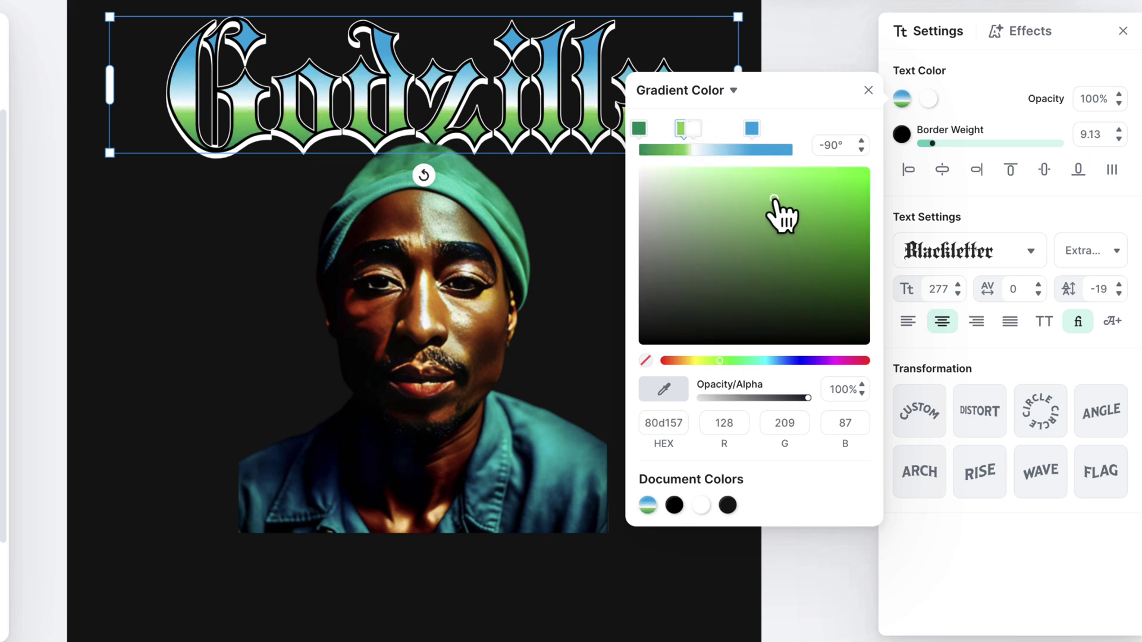
{"action": "left_click", "coordinate": [688, 56]}
Replace the Godzilla title's text with "Tupac"
{"action": "left_click", "coordinate": [571, 92]}
{"action": "double_click", "coordinate": [599, 97]}
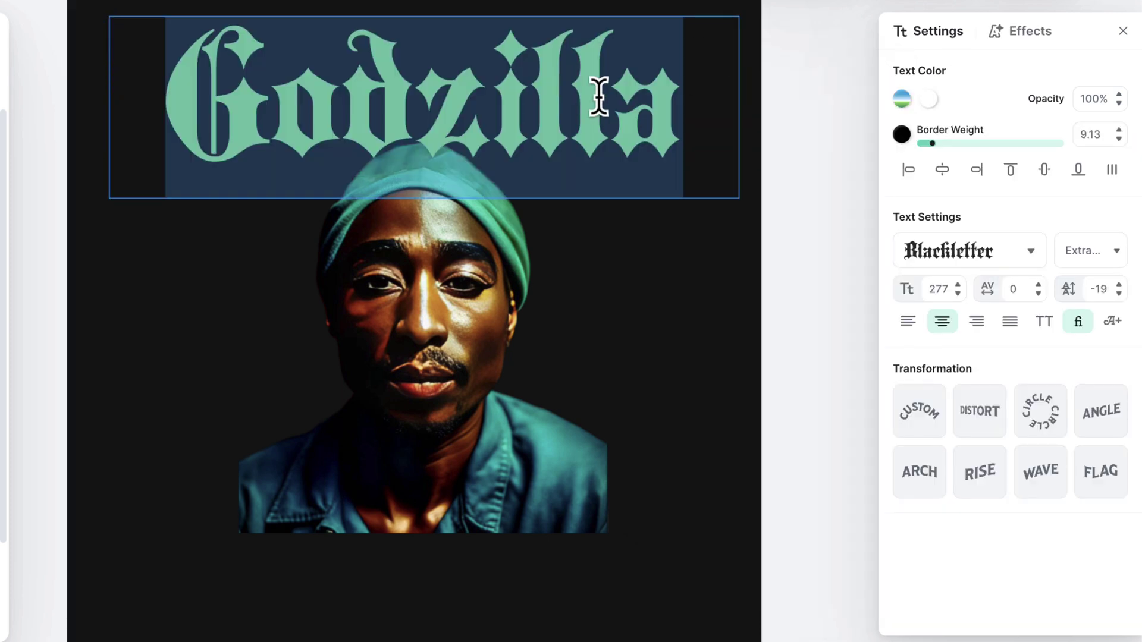
{"action": "type", "text": "Tu"}
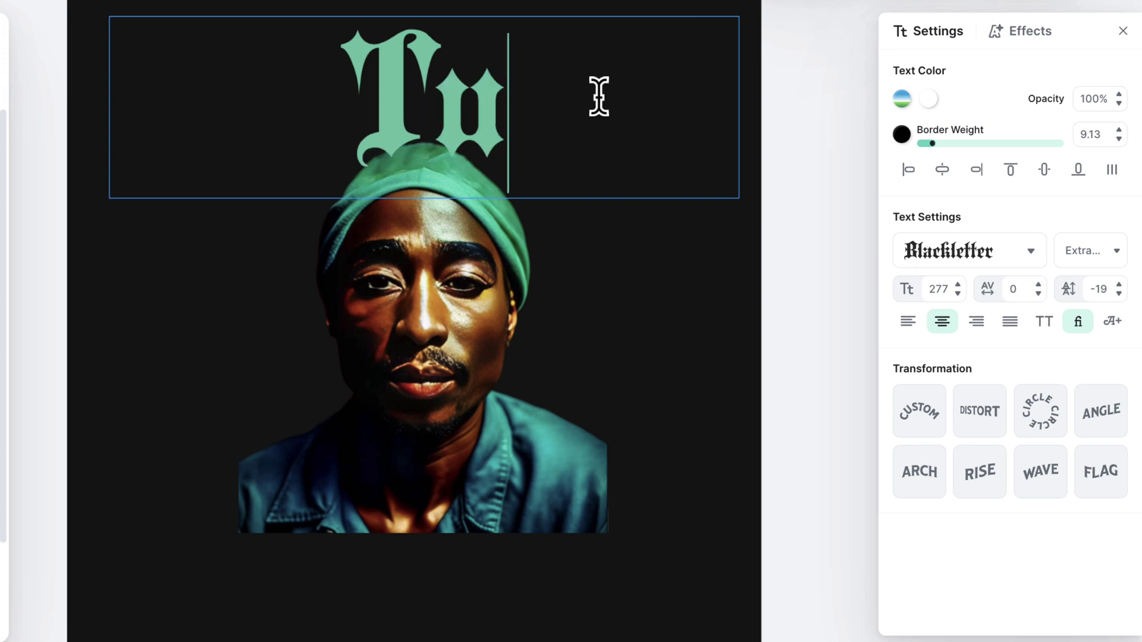
{"action": "type", "text": "p"}
{"action": "type", "text": "a"}
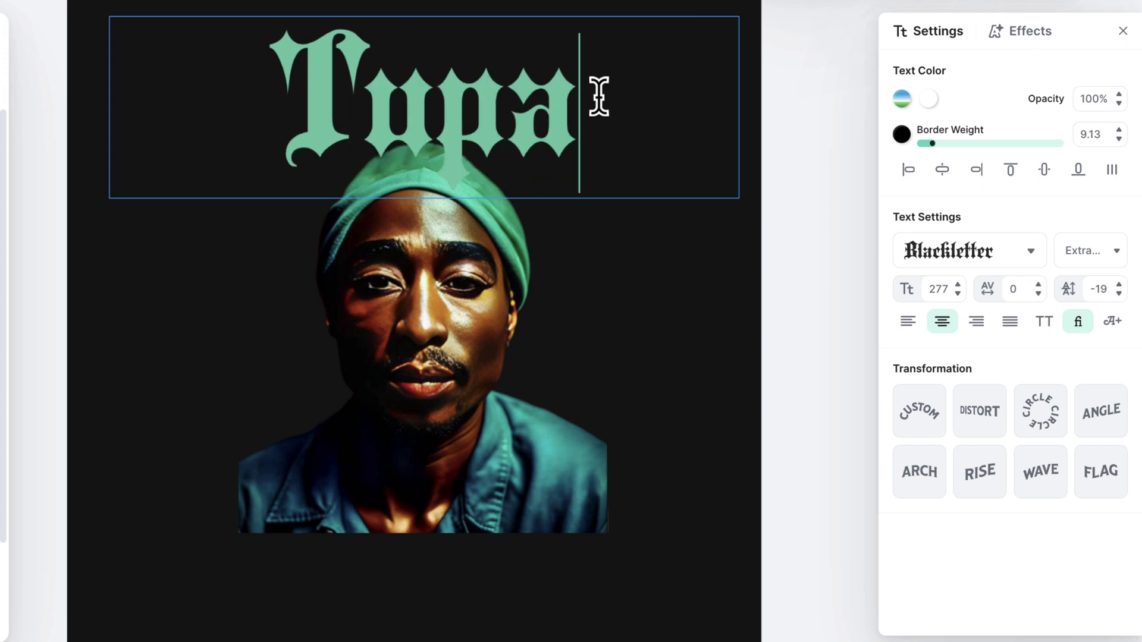
{"action": "type", "text": "c"}
{"action": "key", "text": "BackSpace"}
{"action": "type", "text": "C"}
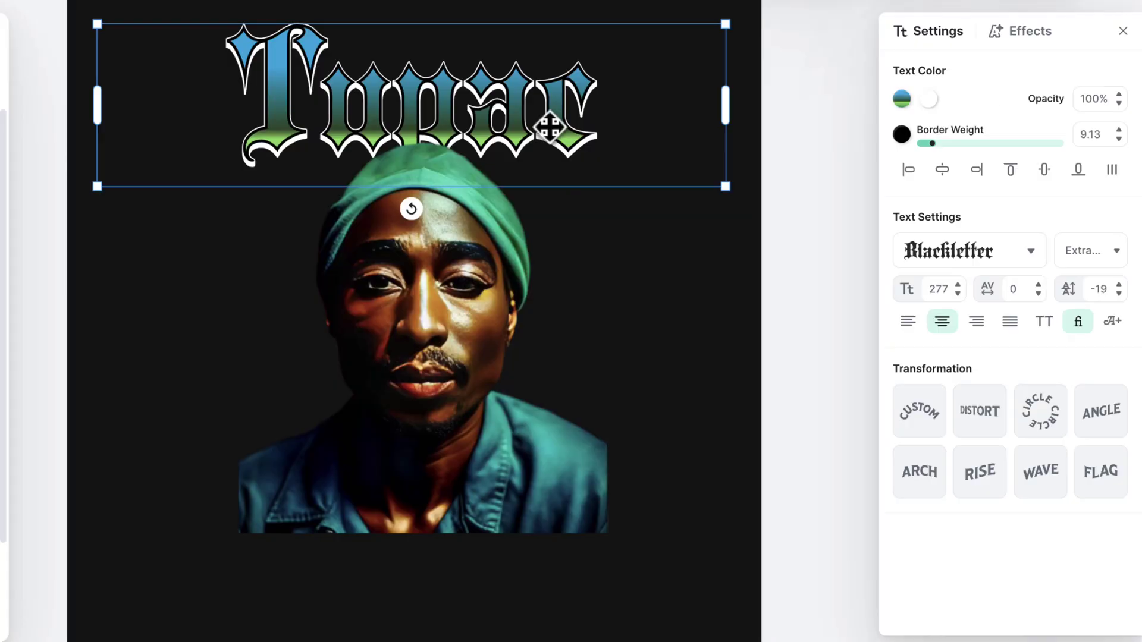
Set the Tupac title's font size to 283 and bring it in front of the portrait
{"action": "left_click", "coordinate": [958, 284]}
{"action": "left_click_drag", "start_coordinate": [550, 127], "coordinate": [578, 118]}
{"action": "left_click", "coordinate": [957, 285]}
{"action": "left_click", "coordinate": [958, 284]}
{"action": "right_click", "coordinate": [644, 163]}
{"action": "left_click", "coordinate": [706, 416]}
Apply a Wave transformation to the Tupac title, arch its curve over the head, and enlarge the font size to 360
{"action": "left_click", "coordinate": [1050, 485]}
{"action": "left_click_drag", "start_coordinate": [101, 237], "coordinate": [97, 274]}
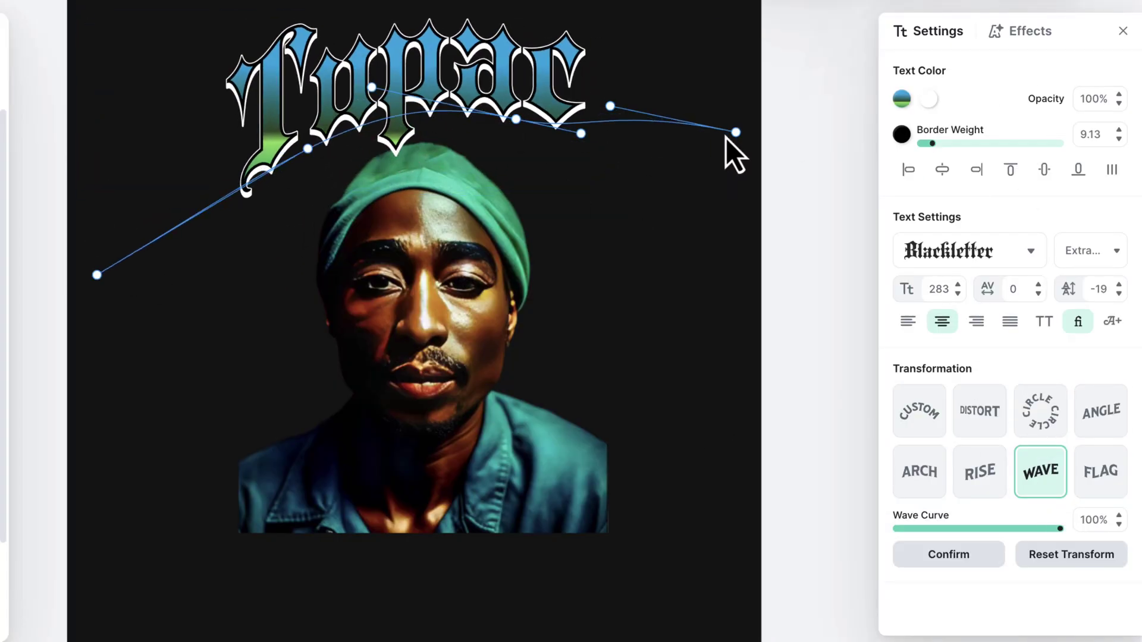
{"action": "left_click_drag", "start_coordinate": [729, 135], "coordinate": [704, 155]}
{"action": "left_click_drag", "start_coordinate": [552, 207], "coordinate": [676, 196]}
{"action": "left_click_drag", "start_coordinate": [555, 115], "coordinate": [532, 151]}
{"action": "left_click_drag", "start_coordinate": [654, 270], "coordinate": [719, 281]}
{"action": "left_click", "coordinate": [957, 285]}
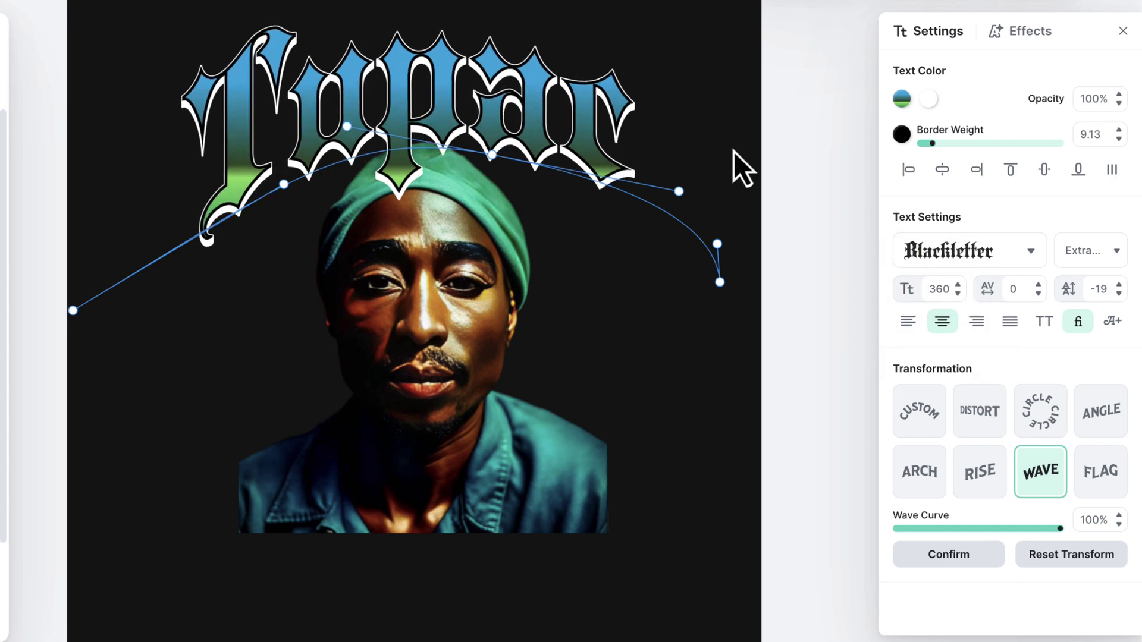
{"action": "left_click", "coordinate": [948, 554]}
{"action": "left_click_drag", "start_coordinate": [681, 189], "coordinate": [658, 170]}
Duplicate the Tupac title onto the face and set the copy's font to Gentaury
{"action": "left_click_drag", "start_coordinate": [580, 128], "coordinate": [543, 320]}
{"action": "left_click", "coordinate": [916, 253]}
{"action": "scroll", "coordinate": [782, 309], "scroll_direction": "down", "scroll_amount": 5}
{"action": "left_click", "coordinate": [787, 364]}
{"action": "scroll", "coordinate": [788, 365], "scroll_direction": "down", "scroll_amount": 7}
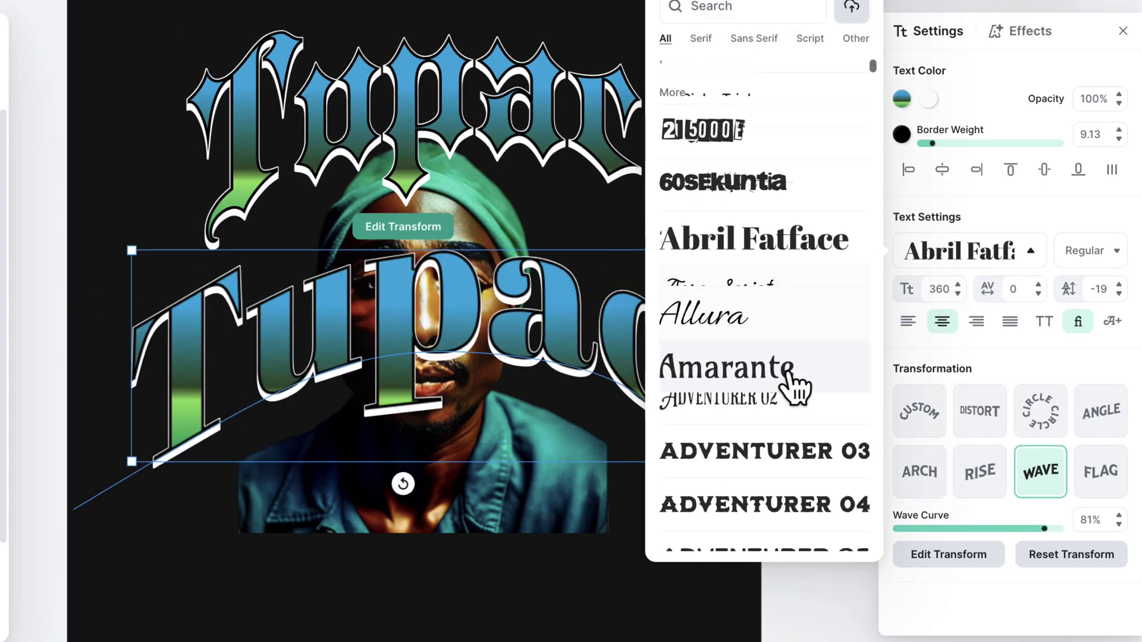
{"action": "left_click", "coordinate": [795, 260]}
{"action": "scroll", "coordinate": [785, 280], "scroll_direction": "down", "scroll_amount": 18}
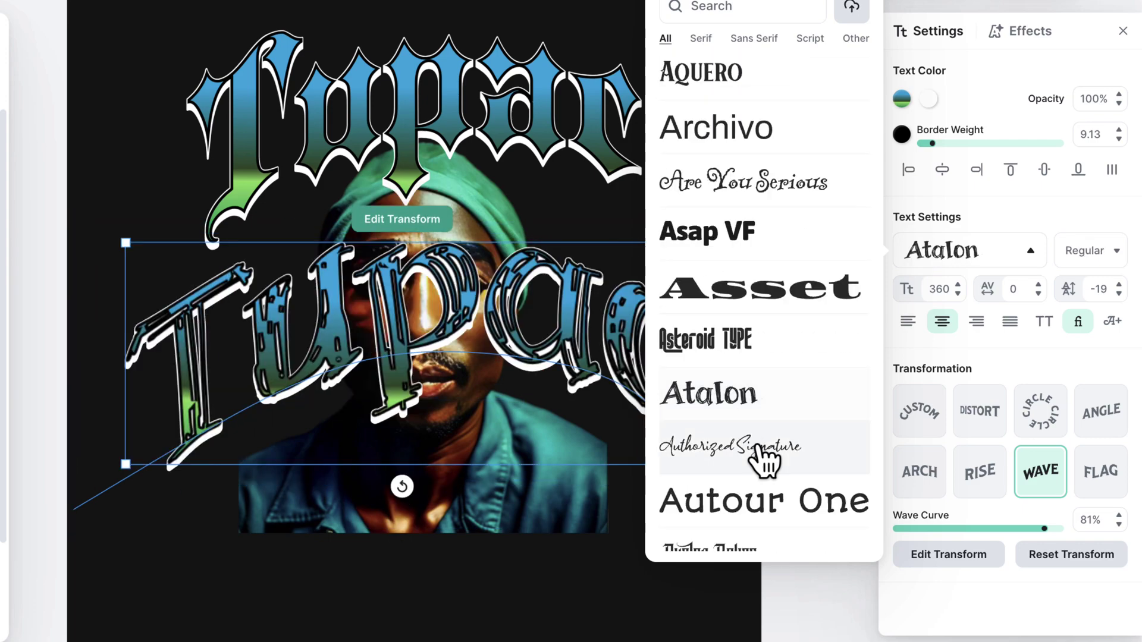
{"action": "scroll", "coordinate": [751, 305], "scroll_direction": "down", "scroll_amount": 20}
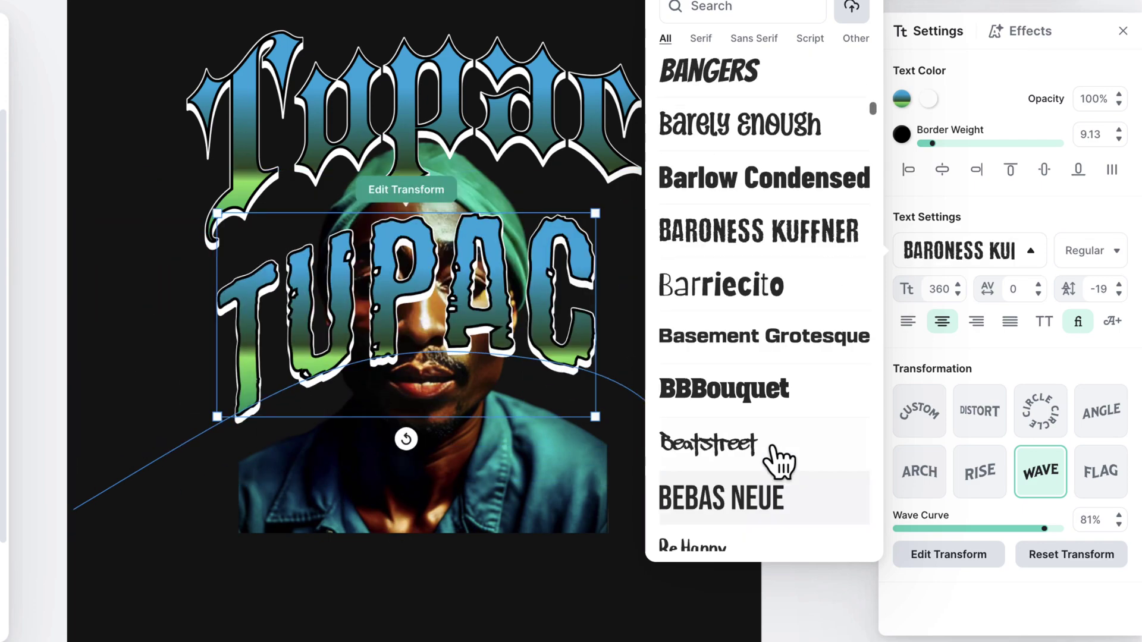
{"action": "left_click", "coordinate": [763, 413]}
{"action": "scroll", "coordinate": [774, 420], "scroll_direction": "down", "scroll_amount": 3}
{"action": "left_click", "coordinate": [774, 404]}
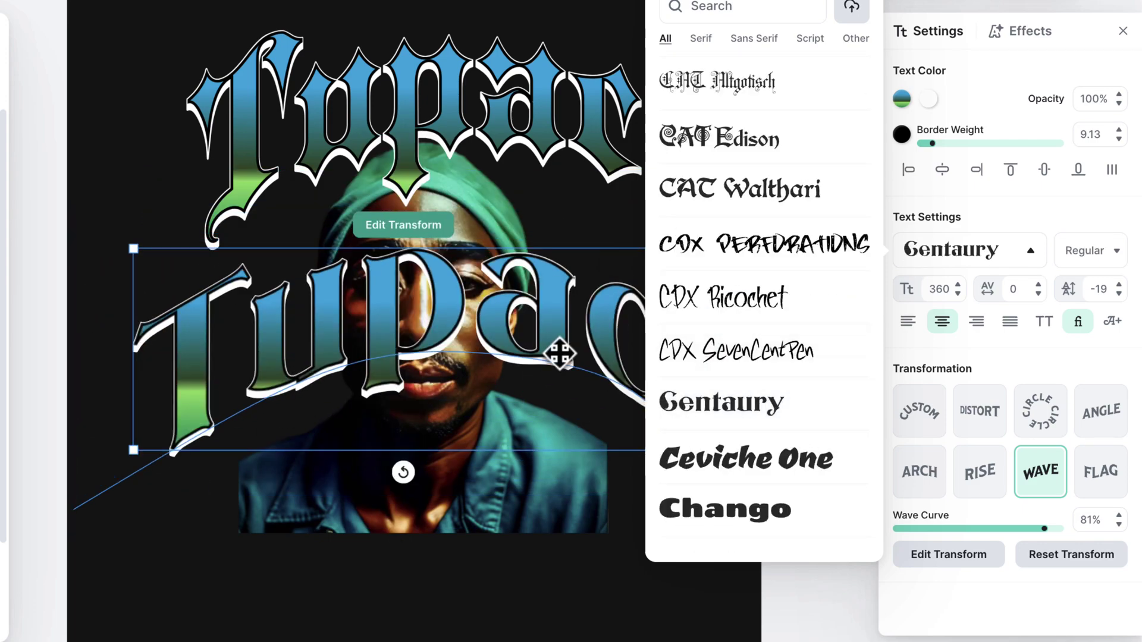
Move the Gentaury title up above the face and delete the original Blackletter title
{"action": "left_click_drag", "start_coordinate": [563, 353], "coordinate": [566, 194]}
{"action": "double_click", "coordinate": [546, 95]}
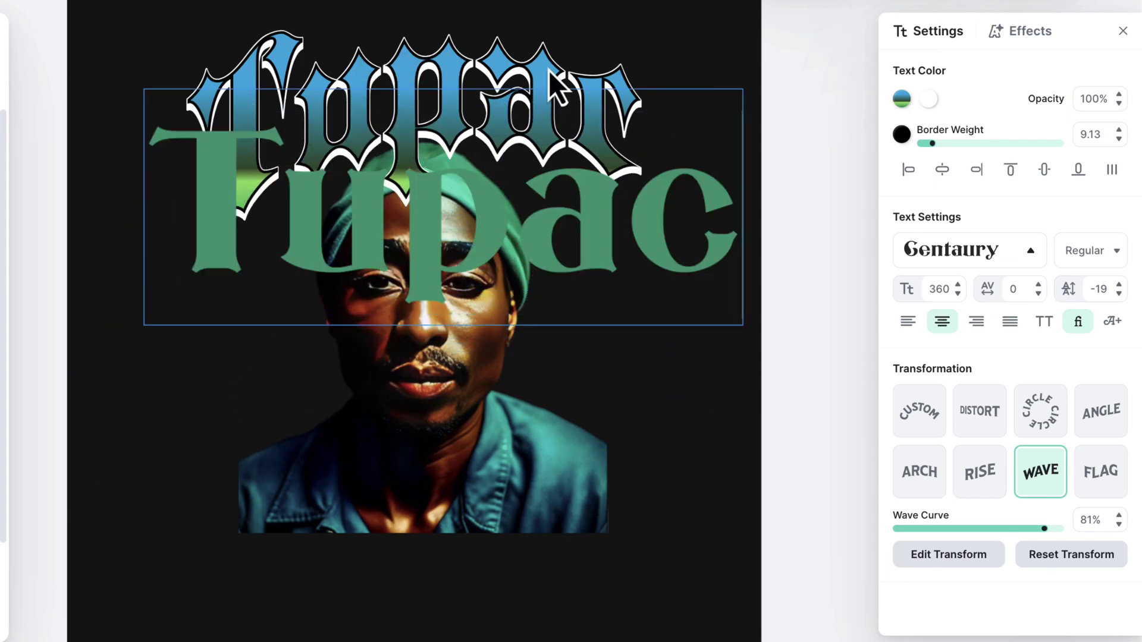
{"action": "key", "text": "Escape"}
{"action": "left_click", "coordinate": [538, 57]}
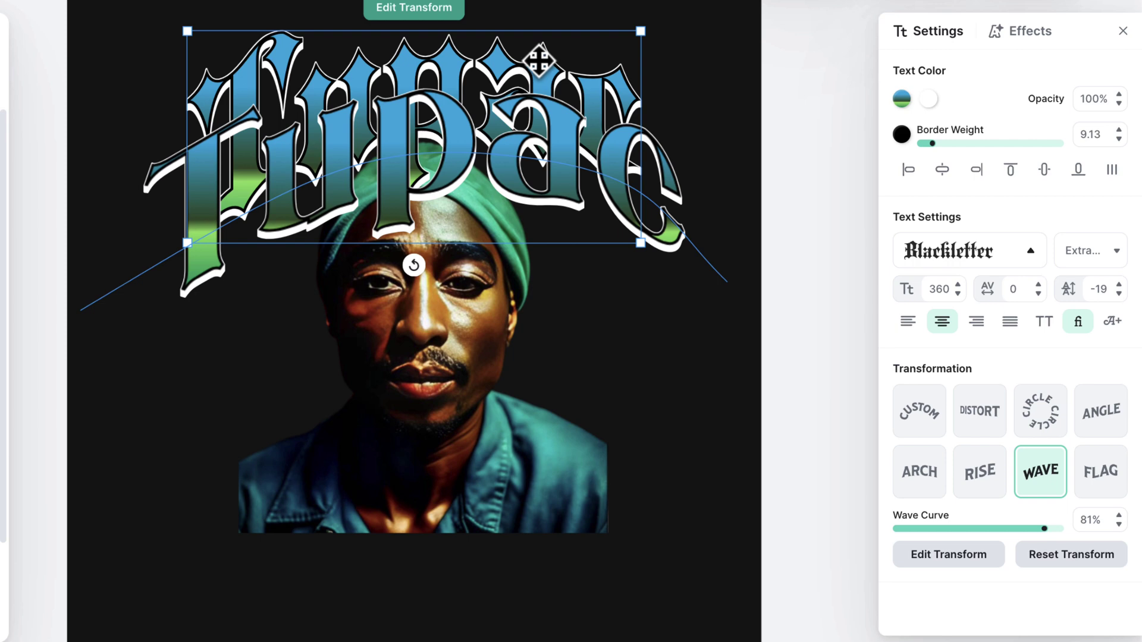
{"action": "key", "text": "Delete"}
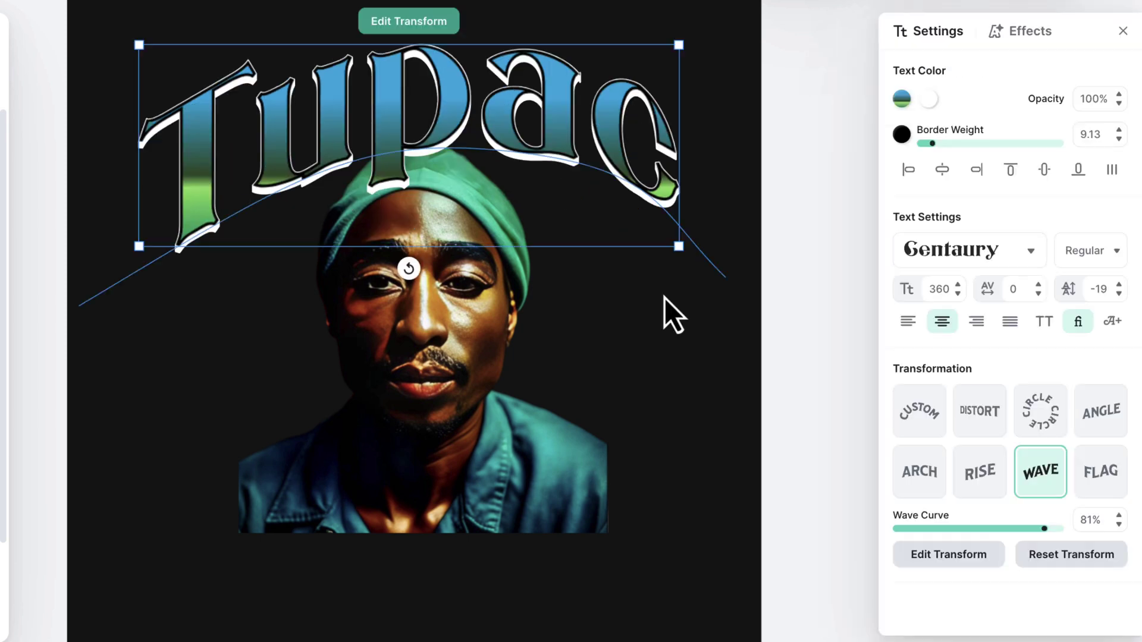
{"action": "left_click", "coordinate": [665, 298]}
Change the Tupac title's shadow colour from white to a light mint green and nudge the title into place
{"action": "left_click", "coordinate": [524, 132]}
{"action": "left_click", "coordinate": [931, 100]}
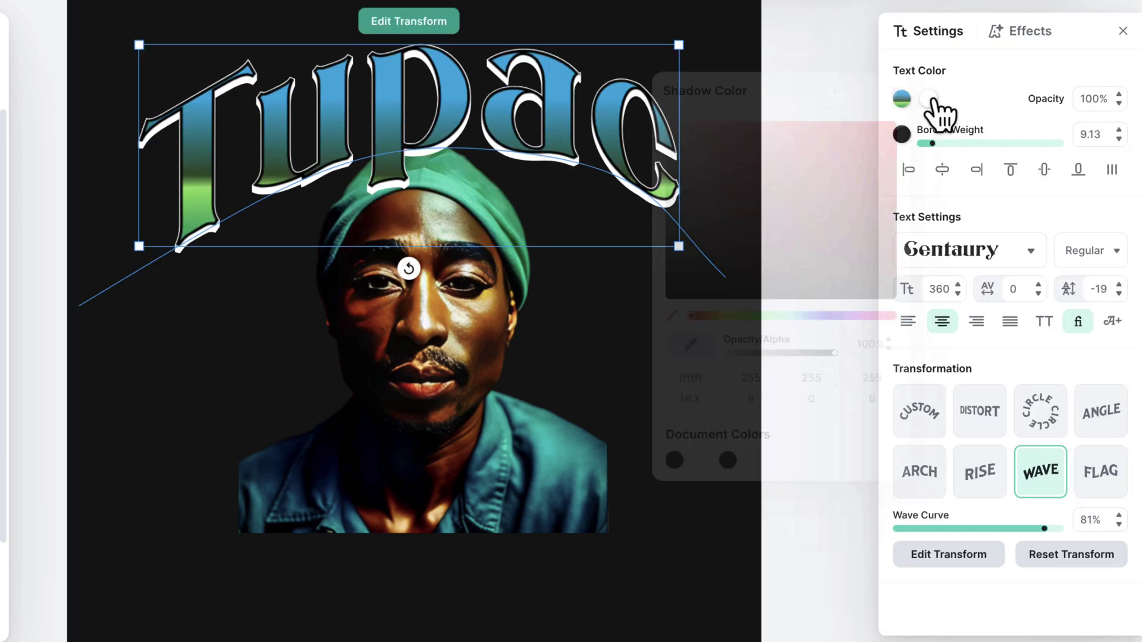
{"action": "left_click", "coordinate": [709, 293]}
{"action": "left_click", "coordinate": [776, 316]}
{"action": "left_click", "coordinate": [753, 222]}
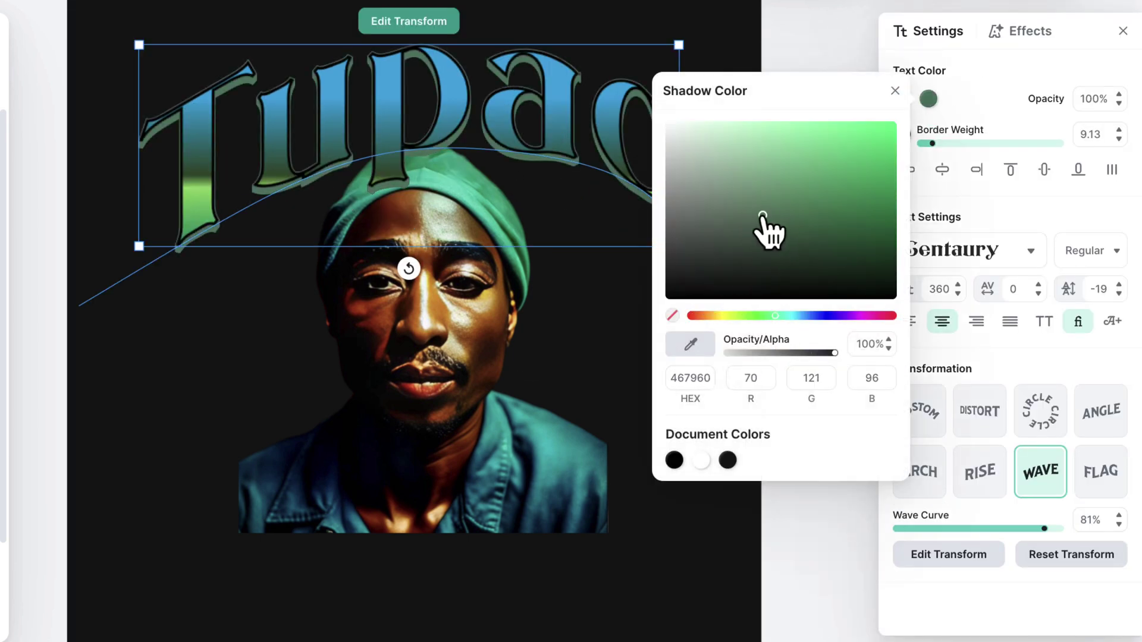
{"action": "left_click_drag", "start_coordinate": [763, 217], "coordinate": [751, 130]}
{"action": "left_click", "coordinate": [704, 15]}
{"action": "left_click_drag", "start_coordinate": [603, 131], "coordinate": [608, 140]}
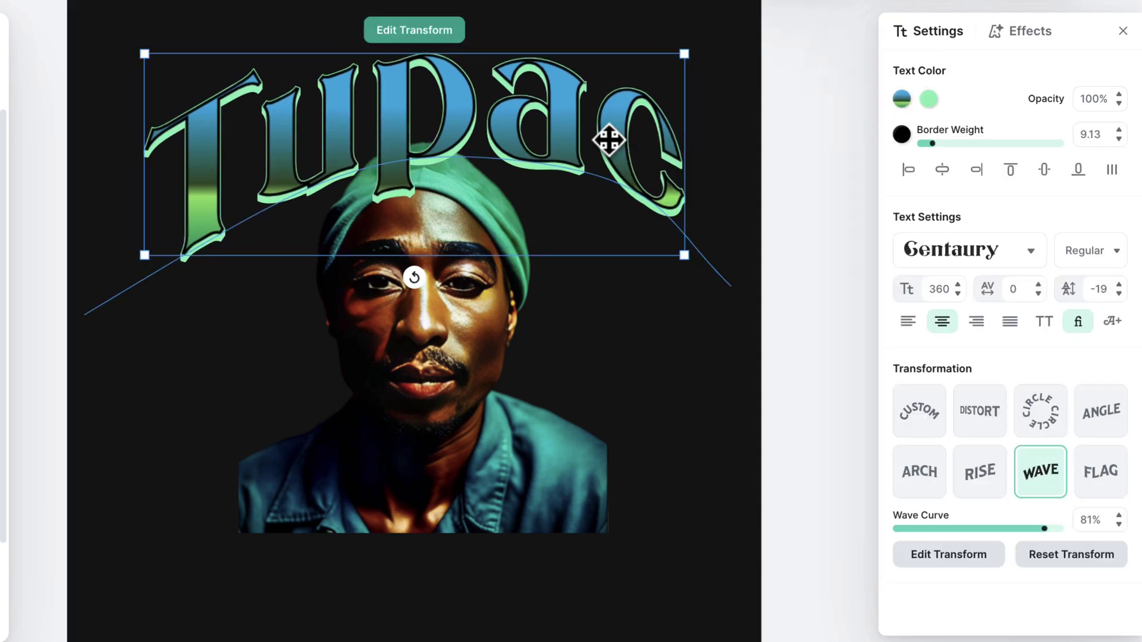
Duplicate the Tupac title below the original and give the copy a Distort transformation
{"action": "key", "text": "ctrl+d"}
{"action": "left_click_drag", "start_coordinate": [459, 142], "coordinate": [459, 303]}
{"action": "left_click", "coordinate": [979, 416]}
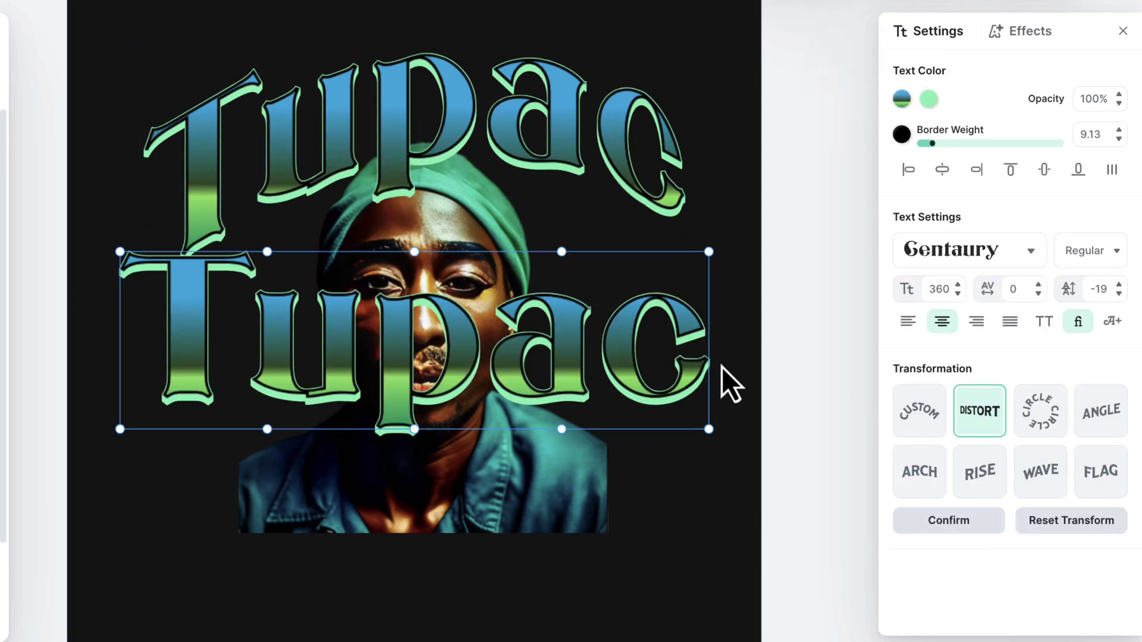
{"action": "left_click", "coordinate": [598, 368]}
Change the copied title's text to "ShakuR" and scale it down across the bottom of the portrait's chest
{"action": "double_click", "coordinate": [467, 364]}
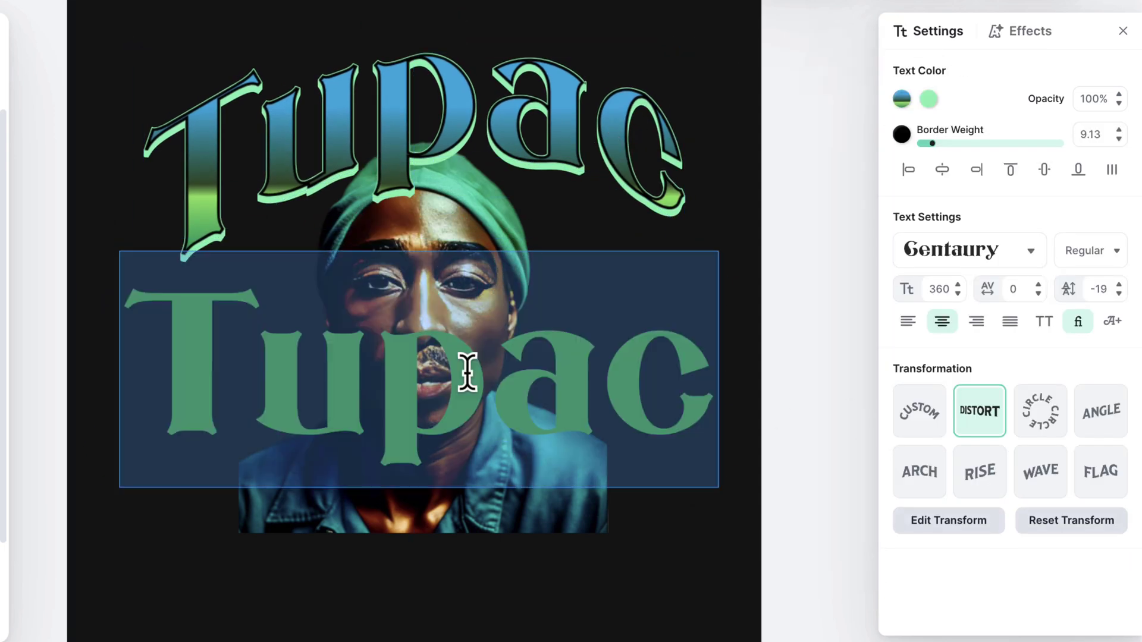
{"action": "type", "text": "ShakuR"}
{"action": "key", "text": "Escape"}
{"action": "left_click_drag", "start_coordinate": [619, 309], "coordinate": [632, 533]}
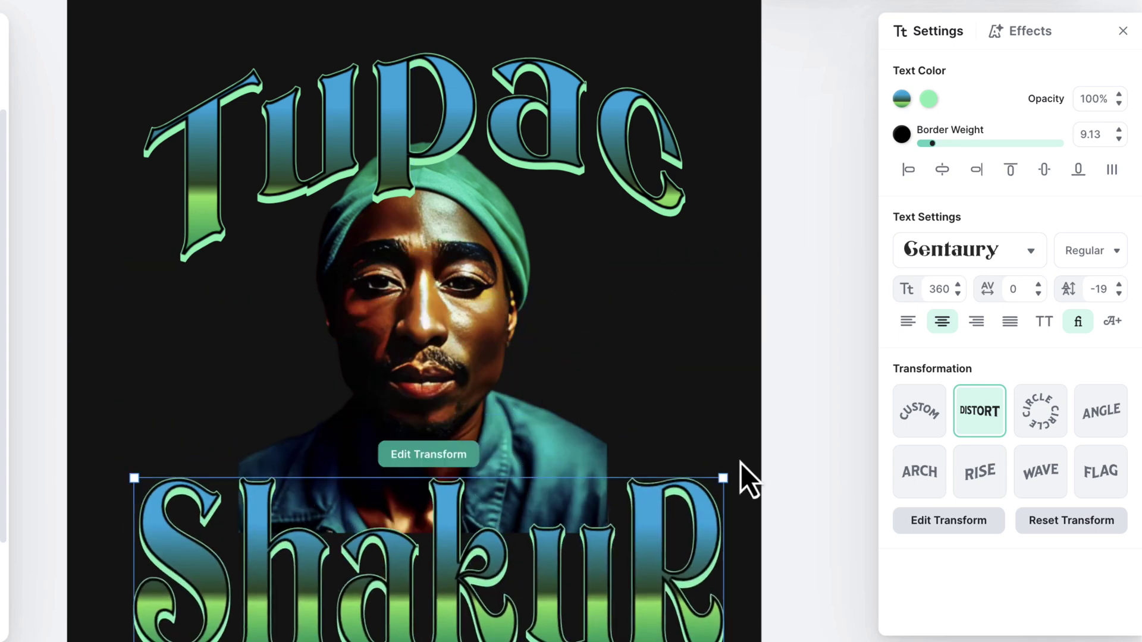
{"action": "left_click_drag", "start_coordinate": [724, 476], "coordinate": [583, 523]}
{"action": "left_click_drag", "start_coordinate": [553, 576], "coordinate": [616, 530]}
Switch the Tupac title's transformation from Wave to Rise
{"action": "left_click", "coordinate": [532, 156]}
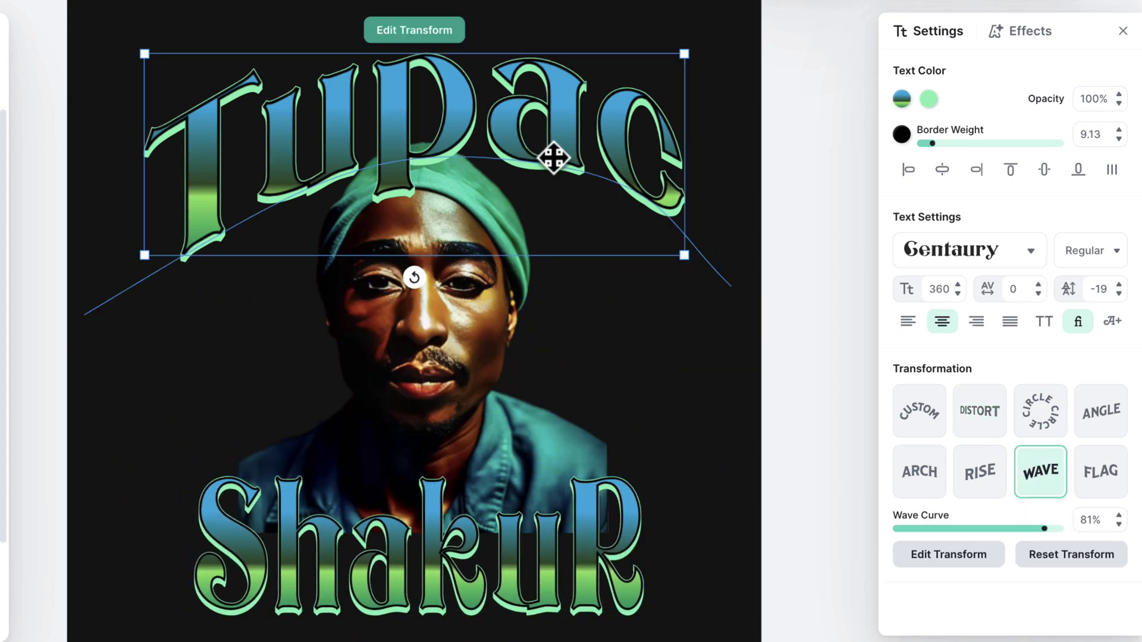
{"action": "double_click", "coordinate": [553, 157]}
{"action": "key", "text": "Escape"}
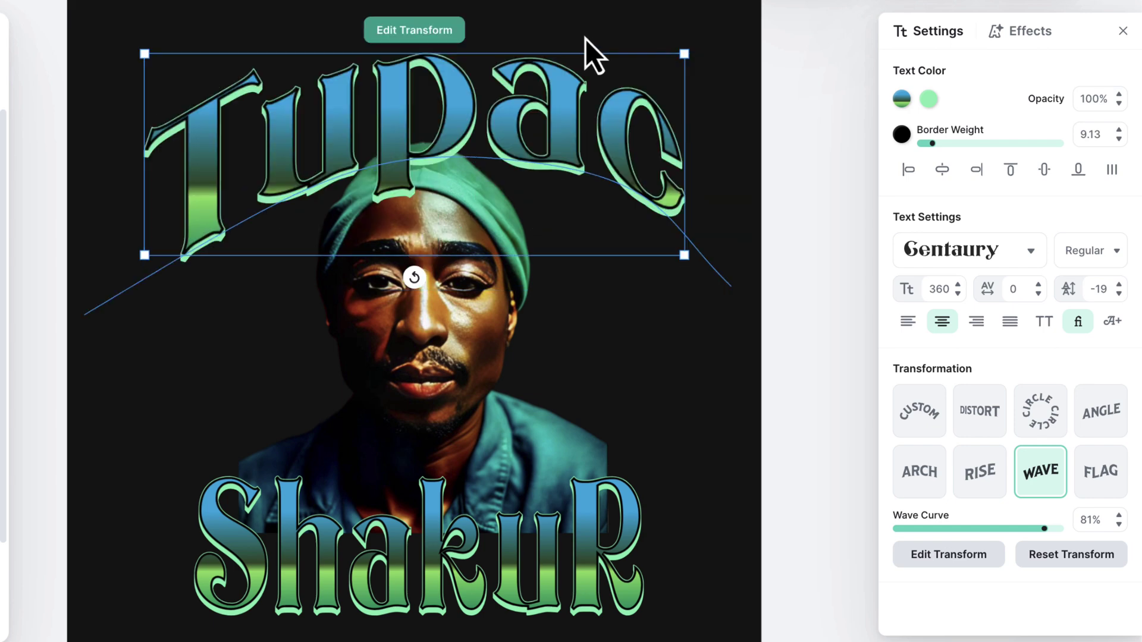
{"action": "left_click", "coordinate": [1053, 472]}
{"action": "left_click", "coordinate": [928, 485]}
{"action": "left_click", "coordinate": [961, 476]}
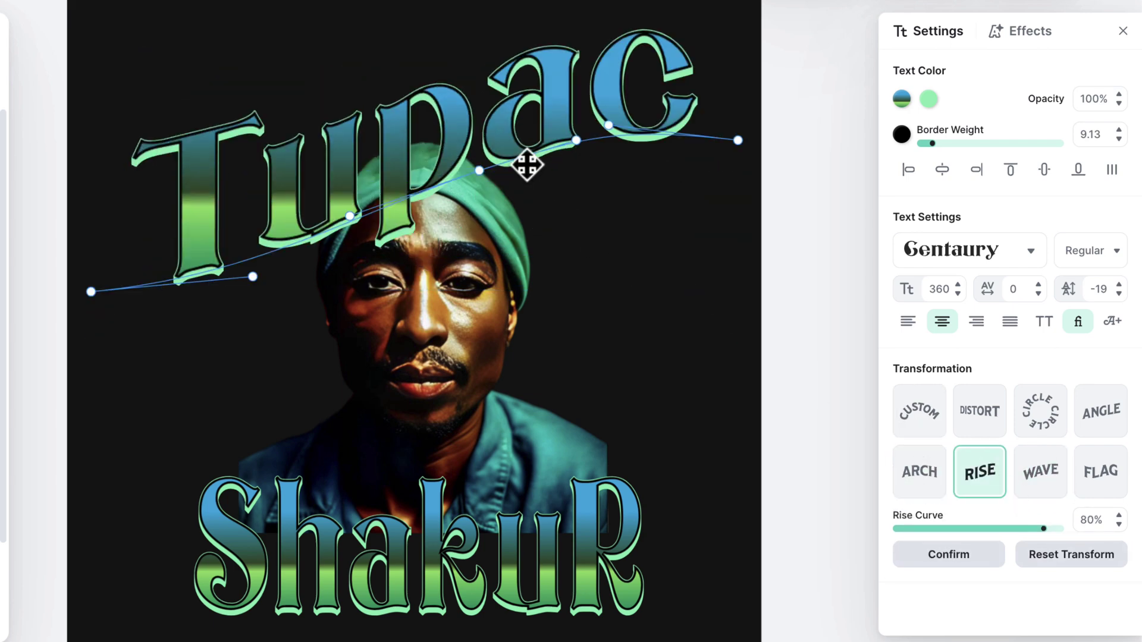
Raise the middle of the Tupac title's baseline so its Rise Curve is 82%
{"action": "left_click_drag", "start_coordinate": [479, 170], "coordinate": [466, 153]}
{"action": "left_click", "coordinate": [746, 143]}
{"action": "left_click", "coordinate": [668, 119]}
{"action": "left_click", "coordinate": [733, 147]}
{"action": "left_click", "coordinate": [610, 89]}
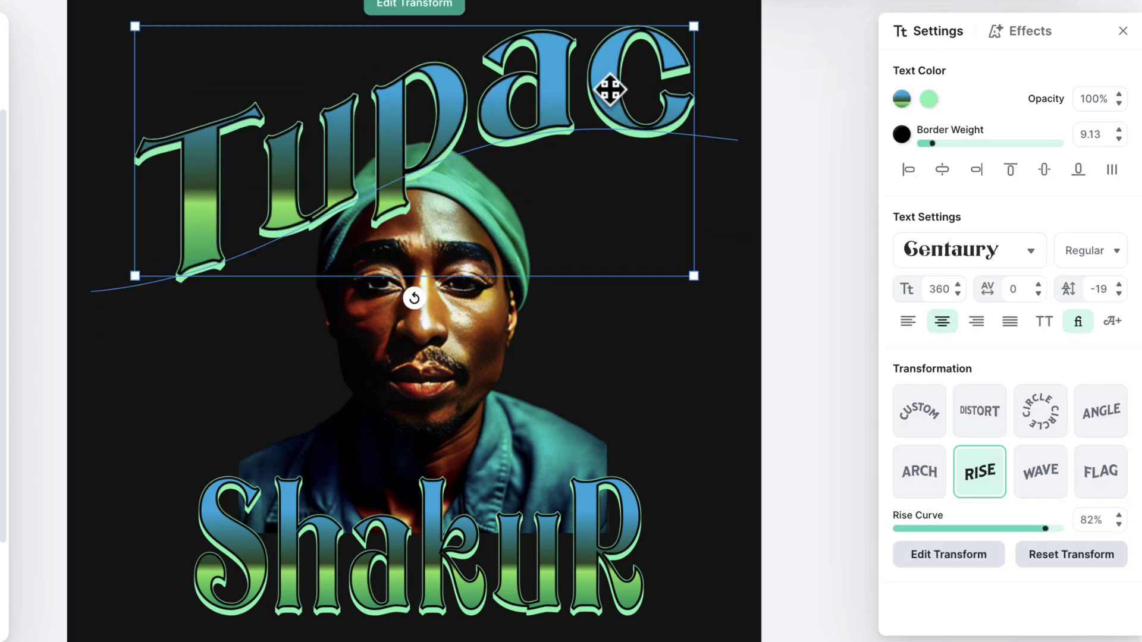
Bend the right end of the Tupac title's rise path downward so the last letters curve over the head
{"action": "left_click", "coordinate": [701, 166]}
{"action": "left_click", "coordinate": [502, 110]}
{"action": "left_click", "coordinate": [408, 9]}
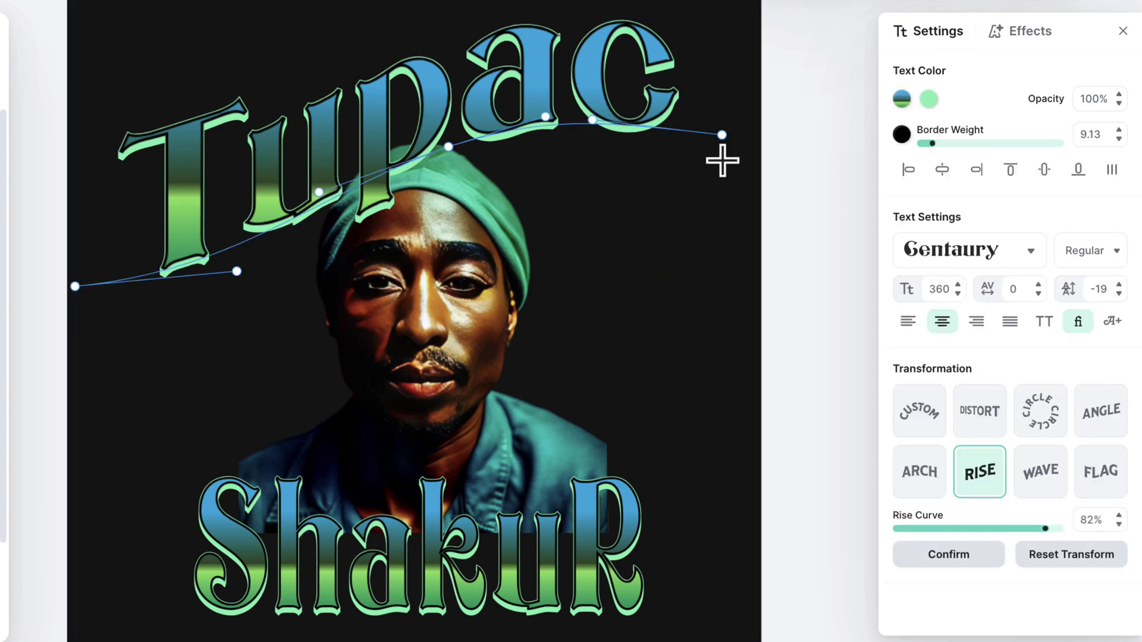
{"action": "left_click_drag", "start_coordinate": [723, 161], "coordinate": [718, 193]}
{"action": "left_click_drag", "start_coordinate": [589, 177], "coordinate": [608, 113]}
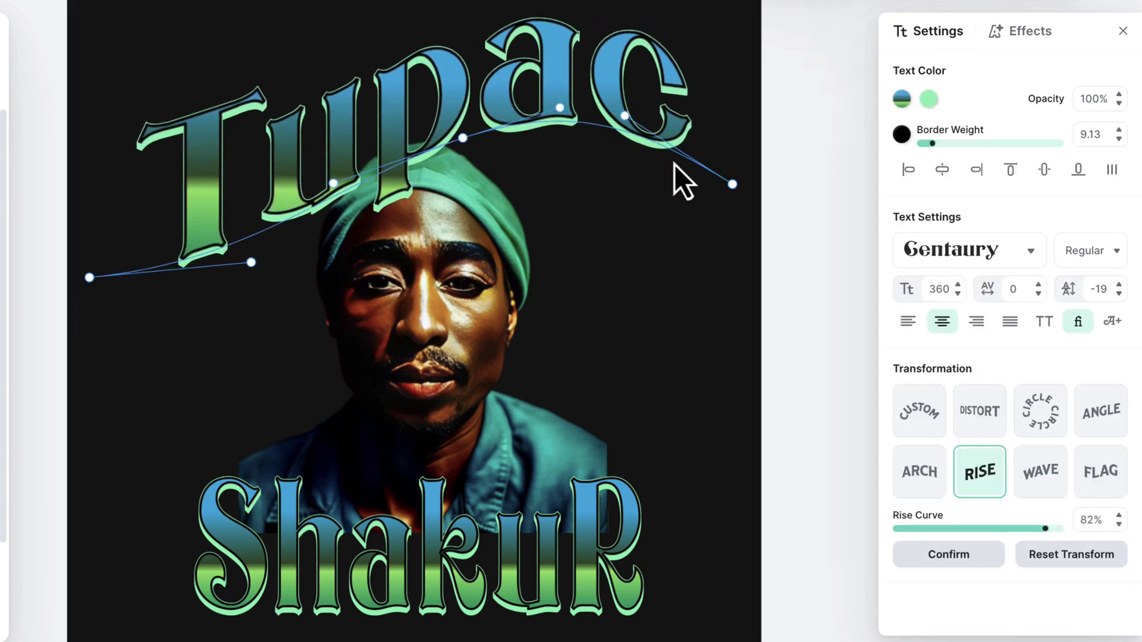
{"action": "left_click_drag", "start_coordinate": [732, 183], "coordinate": [722, 186]}
{"action": "left_click_drag", "start_coordinate": [562, 118], "coordinate": [587, 134]}
{"action": "left_click", "coordinate": [695, 129]}
{"action": "left_click", "coordinate": [603, 109]}
Reduce the Tupac title's font size until it spans about the width of the ShakuR lettering
{"action": "left_click", "coordinate": [957, 294]}
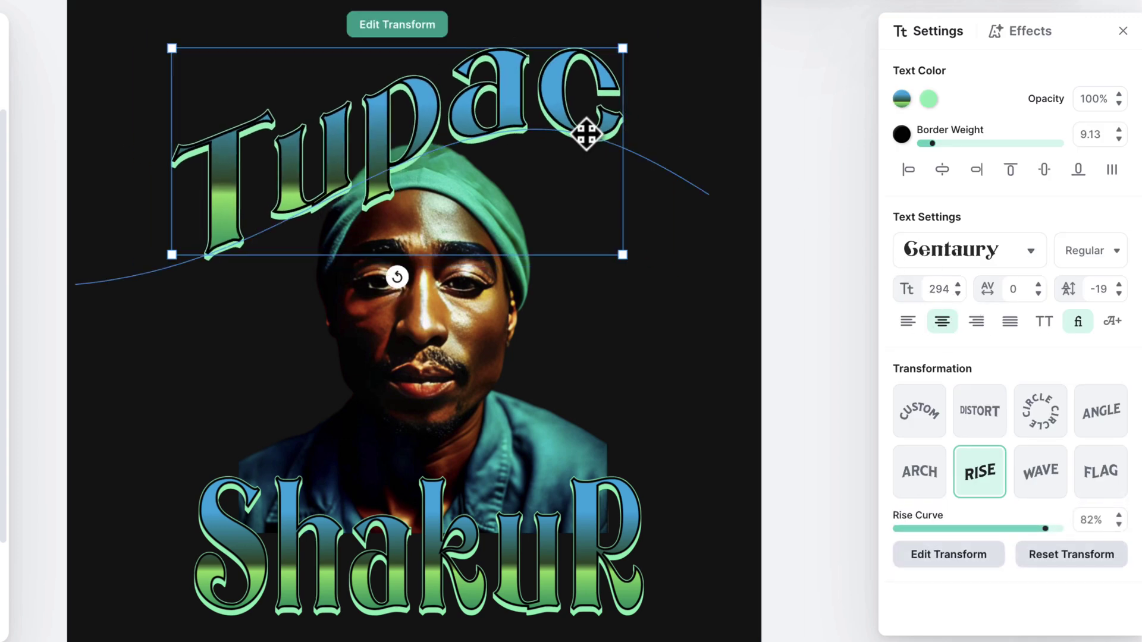
{"action": "left_click", "coordinate": [690, 143]}
{"action": "left_click", "coordinate": [598, 128]}
{"action": "left_click", "coordinate": [957, 285]}
{"action": "left_click", "coordinate": [759, 426]}
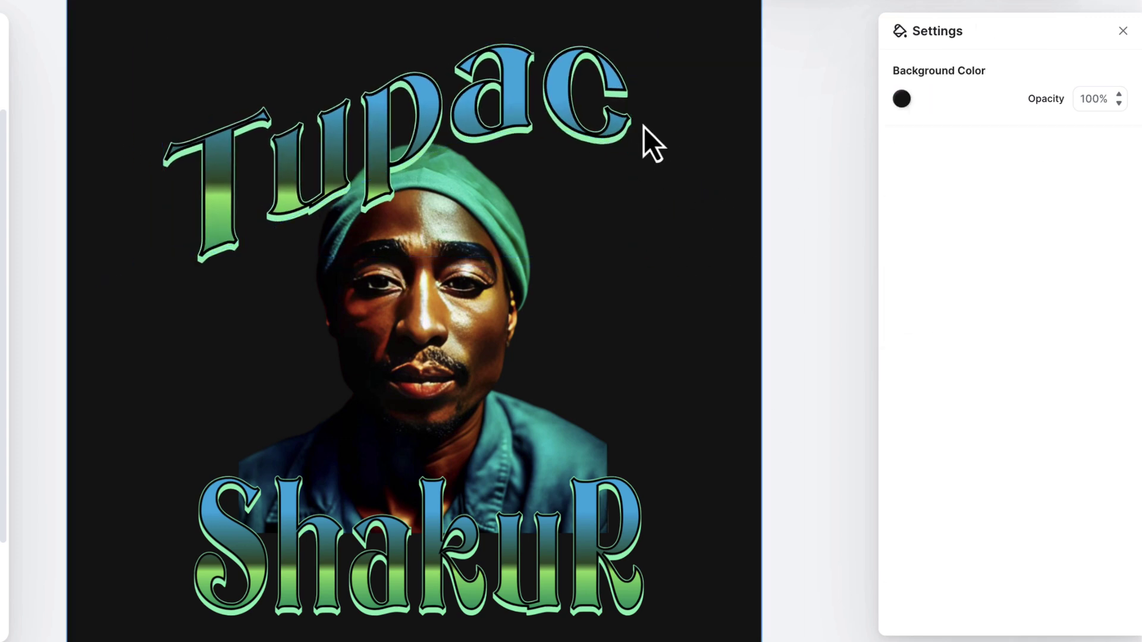
{"action": "left_click", "coordinate": [622, 119]}
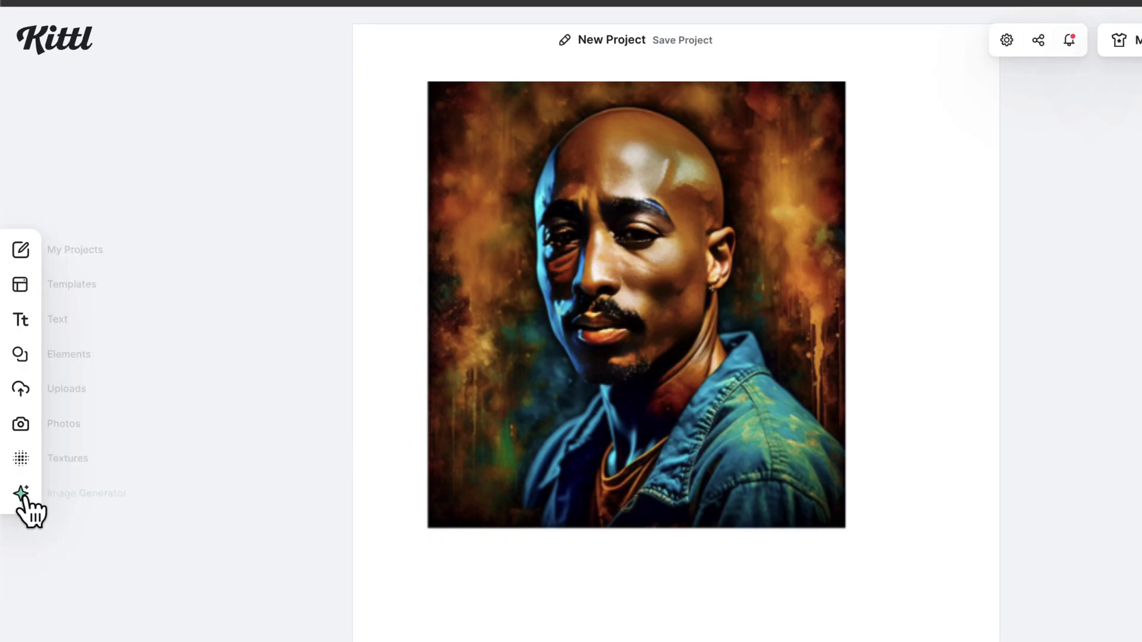
Paste the bald portrait cutout into the design, scale it down and place it left of the bandana portrait
{"action": "left_click", "coordinate": [21, 494]}
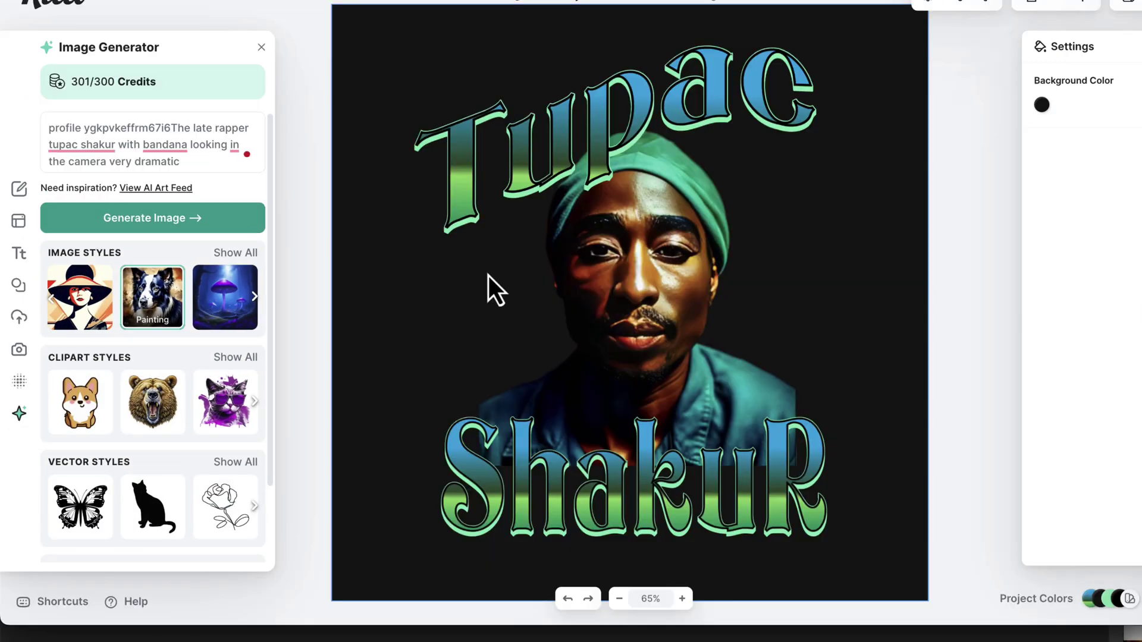
{"action": "key", "text": "ctrl+v"}
{"action": "left_click_drag", "start_coordinate": [651, 327], "coordinate": [503, 327]}
{"action": "left_click_drag", "start_coordinate": [573, 408], "coordinate": [632, 478]}
{"action": "left_click_drag", "start_coordinate": [538, 360], "coordinate": [521, 370]}
Bring the bandana portrait and the Tupac title to the front, above the bald portrait
{"action": "left_click", "coordinate": [586, 360]}
{"action": "left_click", "coordinate": [713, 87], "text": "shift"}
{"action": "right_click", "coordinate": [724, 188]}
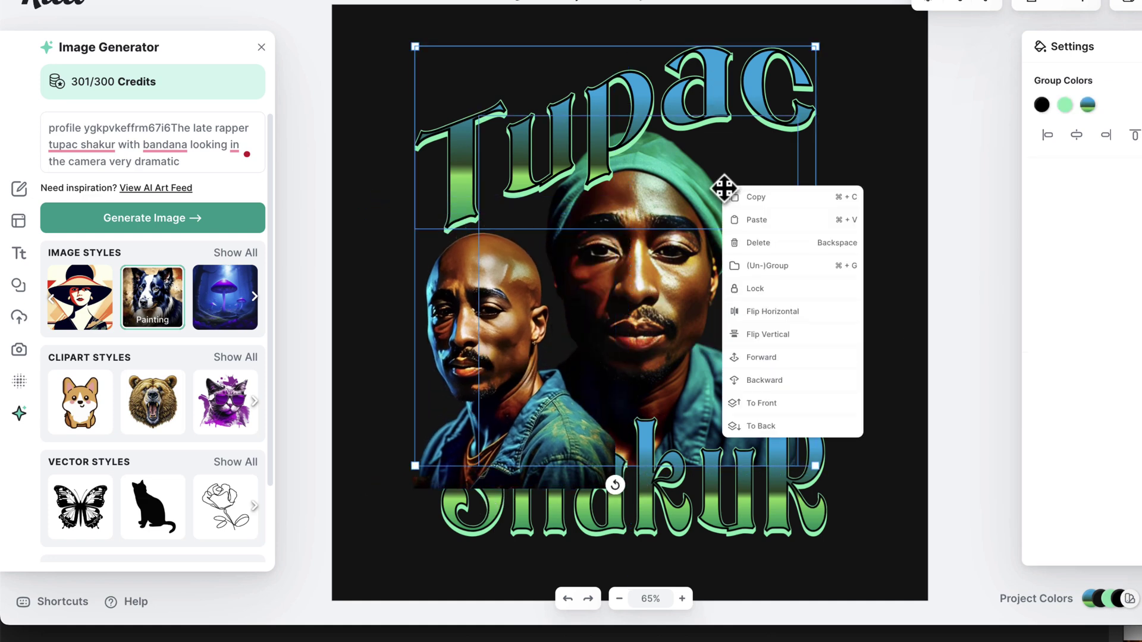
{"action": "left_click", "coordinate": [801, 406]}
Shrink the bald portrait slightly and tuck it behind the bandana portrait's left shoulder
{"action": "left_click_drag", "start_coordinate": [519, 326], "coordinate": [522, 309]}
{"action": "left_click_drag", "start_coordinate": [361, 196], "coordinate": [388, 224]}
{"action": "left_click_drag", "start_coordinate": [507, 326], "coordinate": [498, 322]}
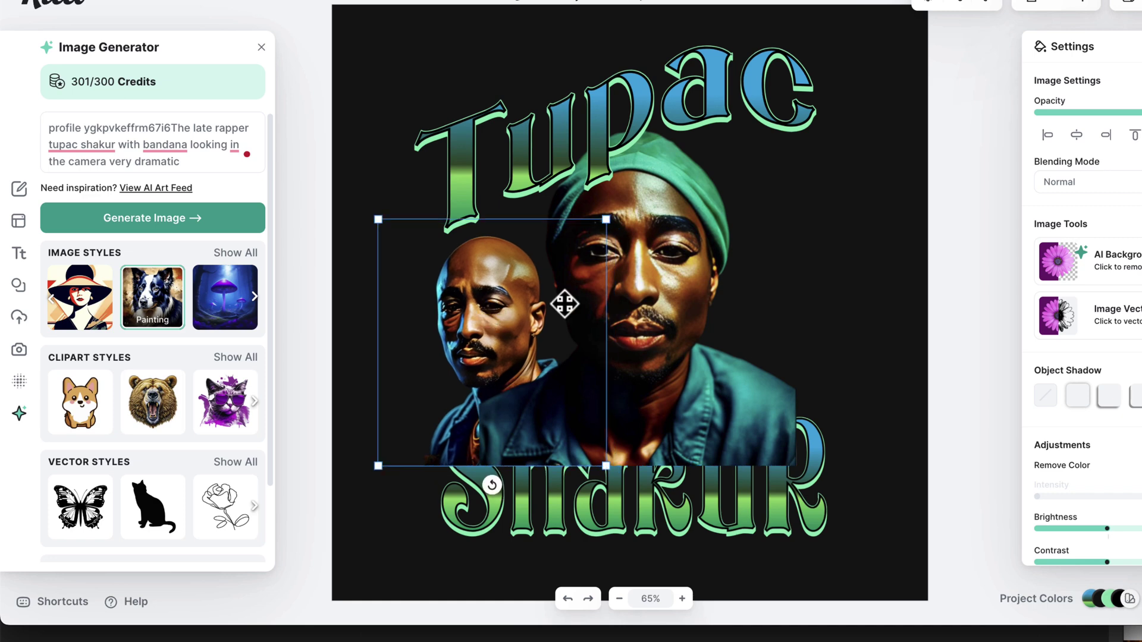
Nudge the bandana portrait slightly to the right and lower the bald portrait's opacity a little
{"action": "left_click_drag", "start_coordinate": [637, 271], "coordinate": [640, 272]}
{"action": "left_click_drag", "start_coordinate": [1140, 112], "coordinate": [1135, 113]}
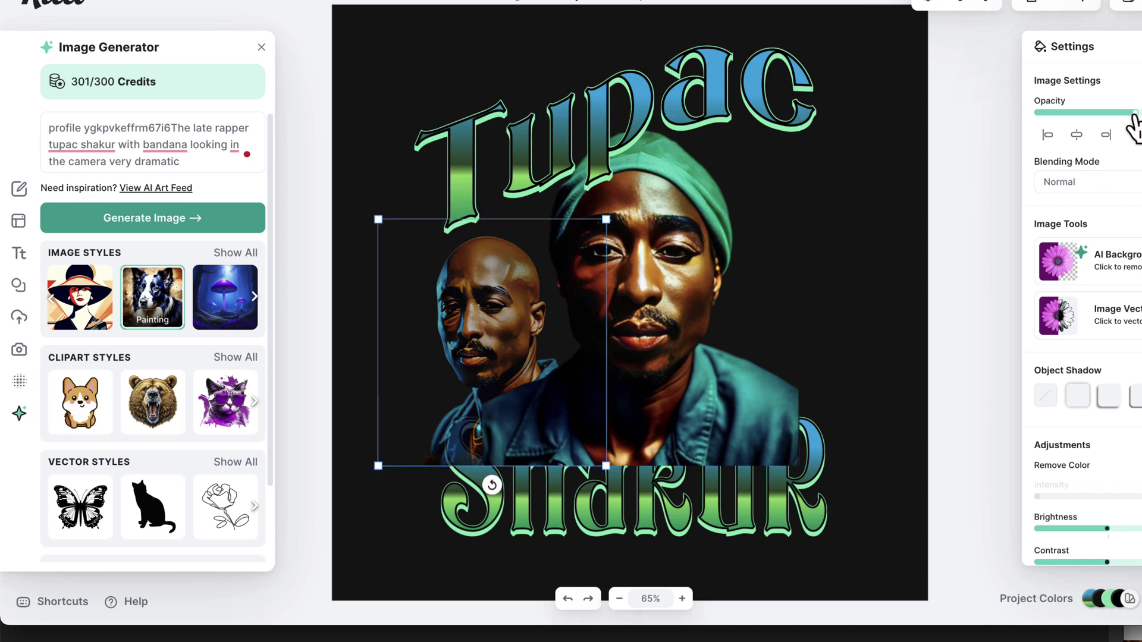
Bring the ShakuR lettering to the front so it overlaps both portraits
{"action": "left_click", "coordinate": [775, 492]}
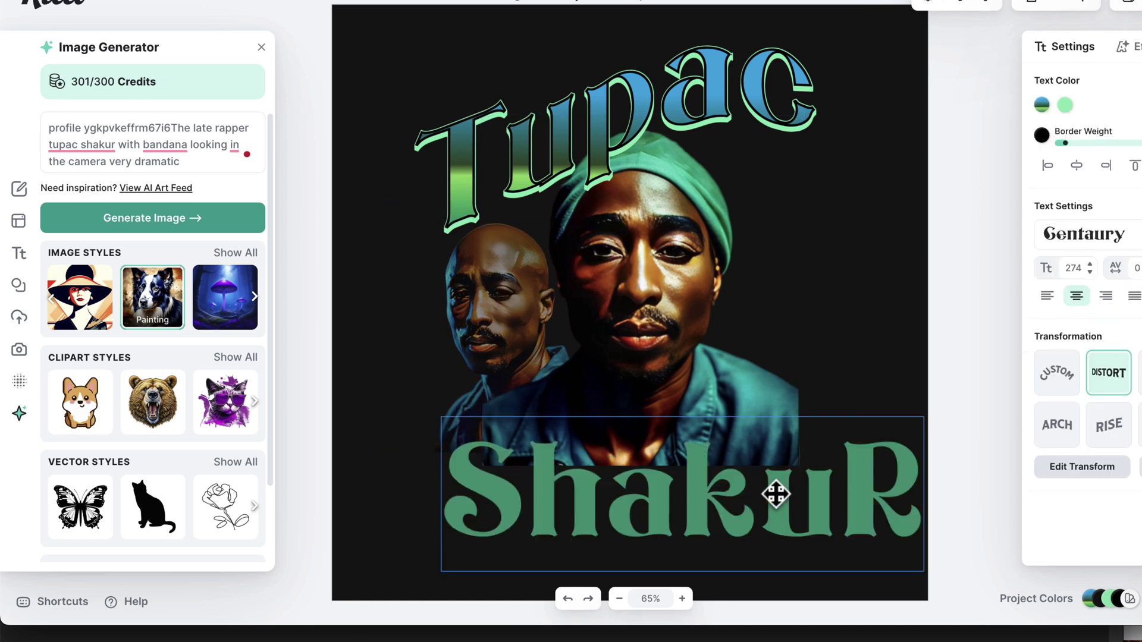
{"action": "right_click", "coordinate": [795, 472]}
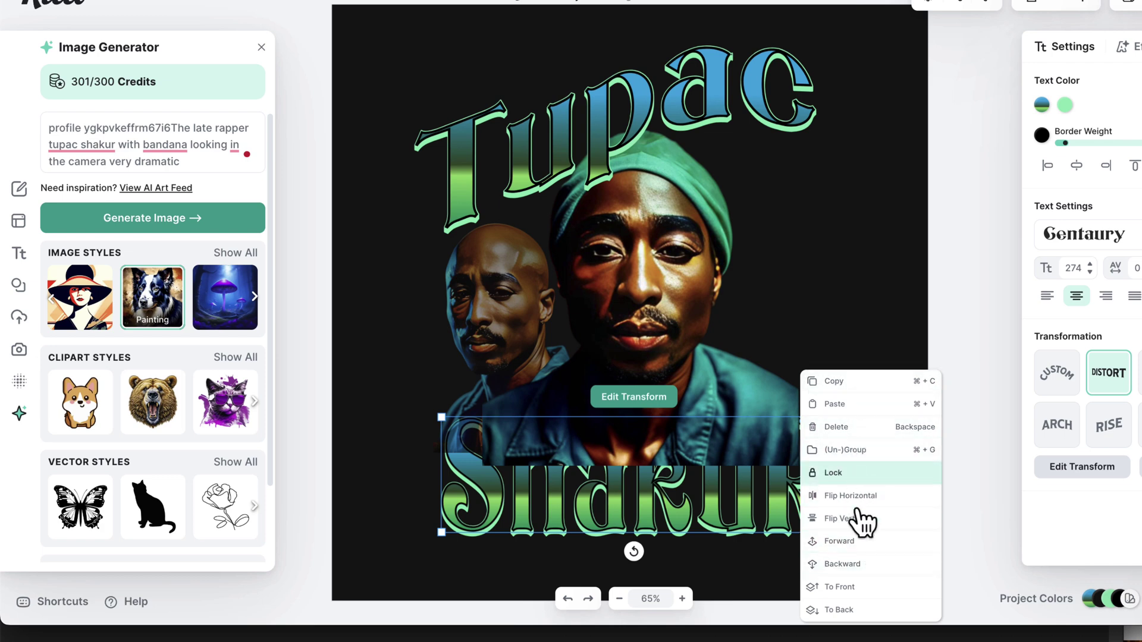
{"action": "left_click", "coordinate": [839, 586]}
{"action": "left_click", "coordinate": [758, 131]}
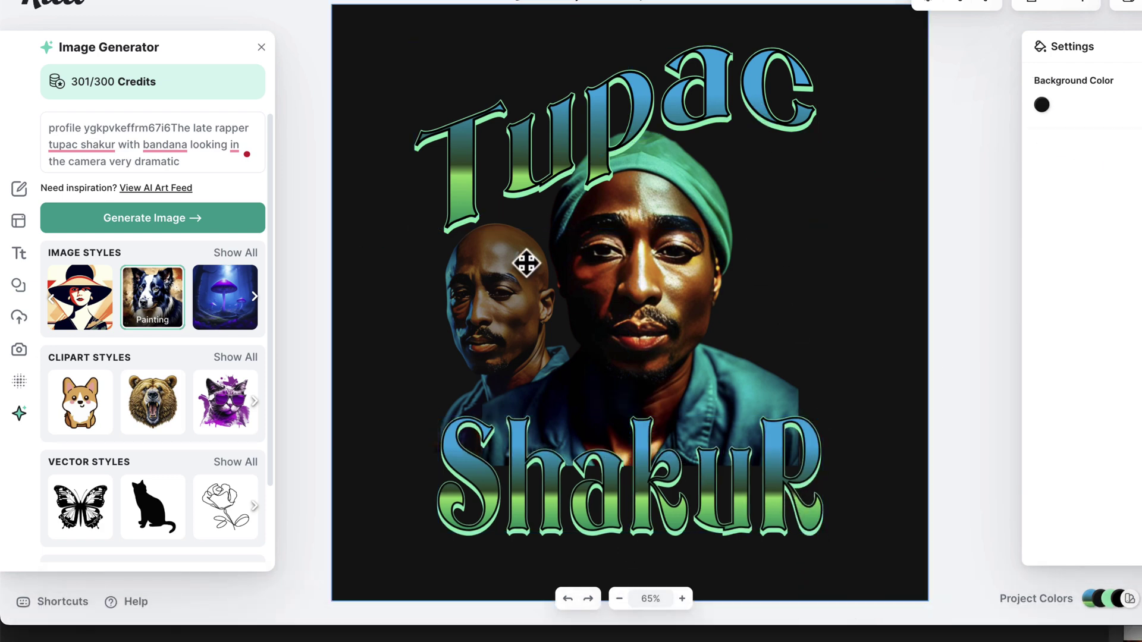
Add a headline text to the right of the bandana portrait and colour it orange (dd7f2c)
{"action": "left_click", "coordinate": [19, 253]}
{"action": "left_click", "coordinate": [111, 79]}
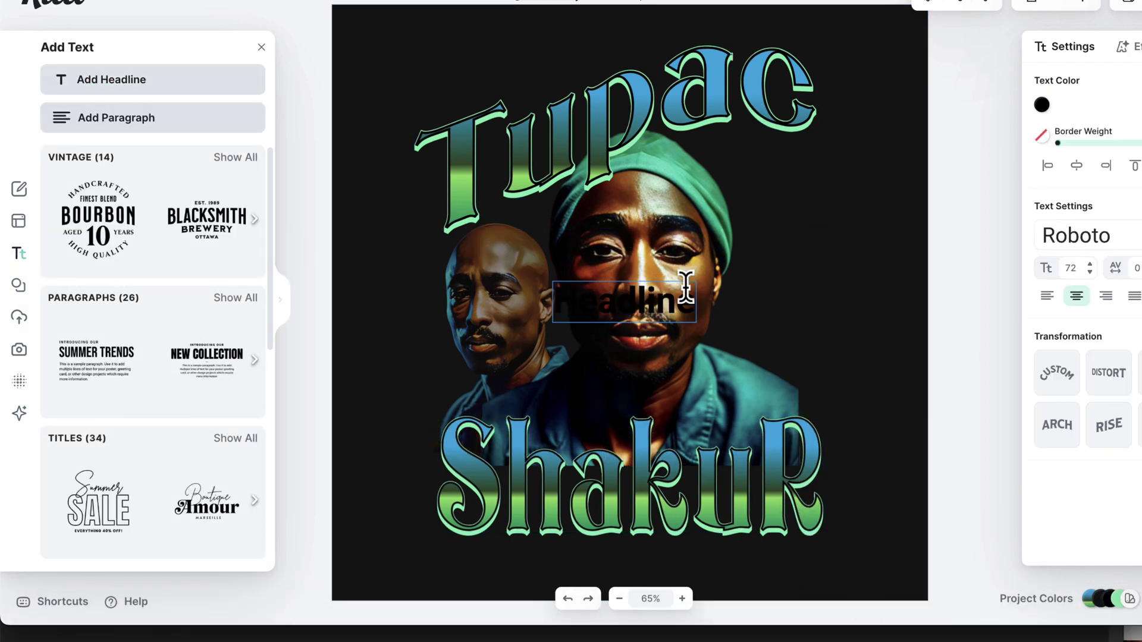
{"action": "left_click_drag", "start_coordinate": [688, 279], "coordinate": [803, 194]}
{"action": "left_click", "coordinate": [1042, 105]}
{"action": "left_click_drag", "start_coordinate": [906, 177], "coordinate": [973, 143]}
{"action": "left_click", "coordinate": [848, 289]}
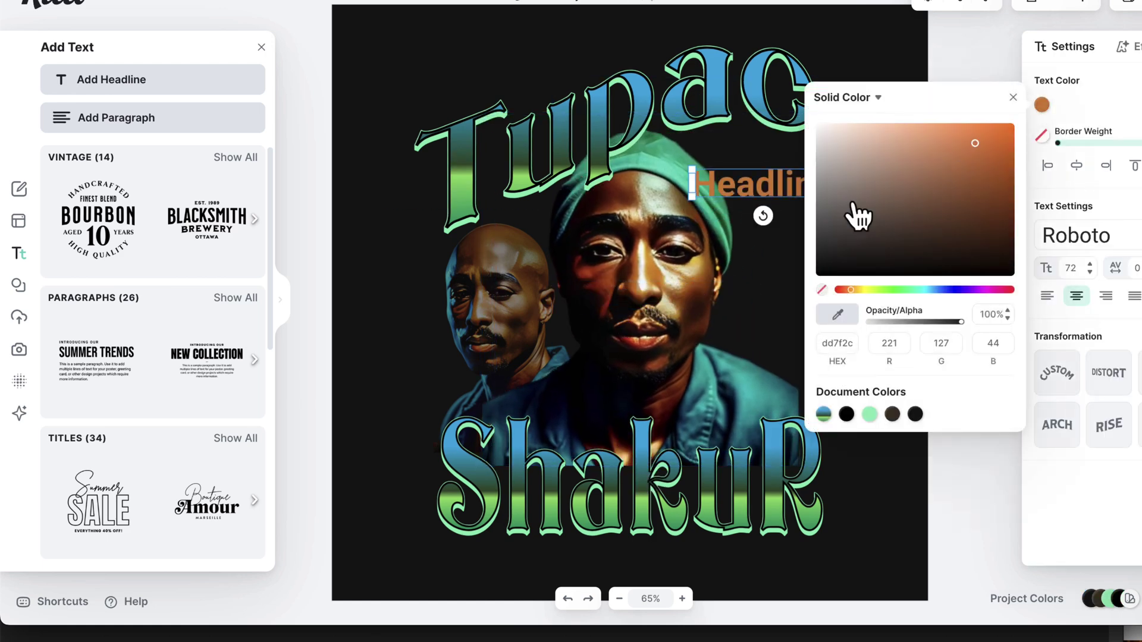
Replace the headline's placeholder text with "All Eyes On Me", stacked on three lines
{"action": "double_click", "coordinate": [744, 187]}
{"action": "key", "text": "BackSpace"}
{"action": "type", "text": "All Eyes "}
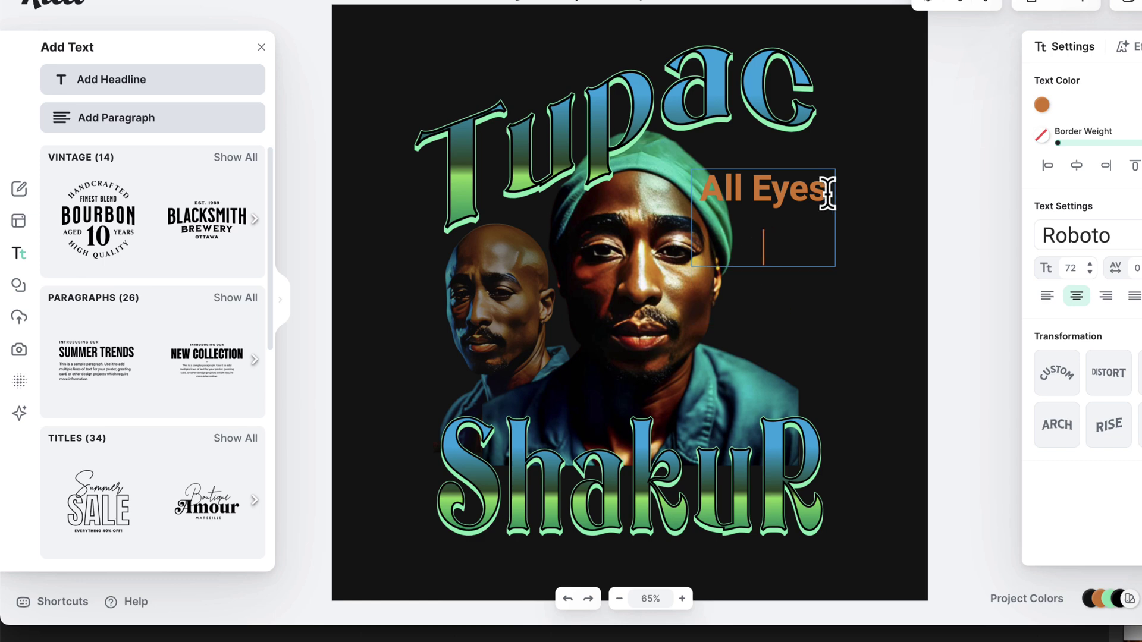
{"action": "type", "text": "On Me"}
{"action": "key", "text": "Escape"}
Set the All Eyes On Me text in the Blackletter font and place it beside the bandana portrait's face
{"action": "left_click", "coordinate": [1076, 236]}
{"action": "left_click_drag", "start_coordinate": [826, 206], "coordinate": [802, 286]}
{"action": "left_click", "coordinate": [916, 203]}
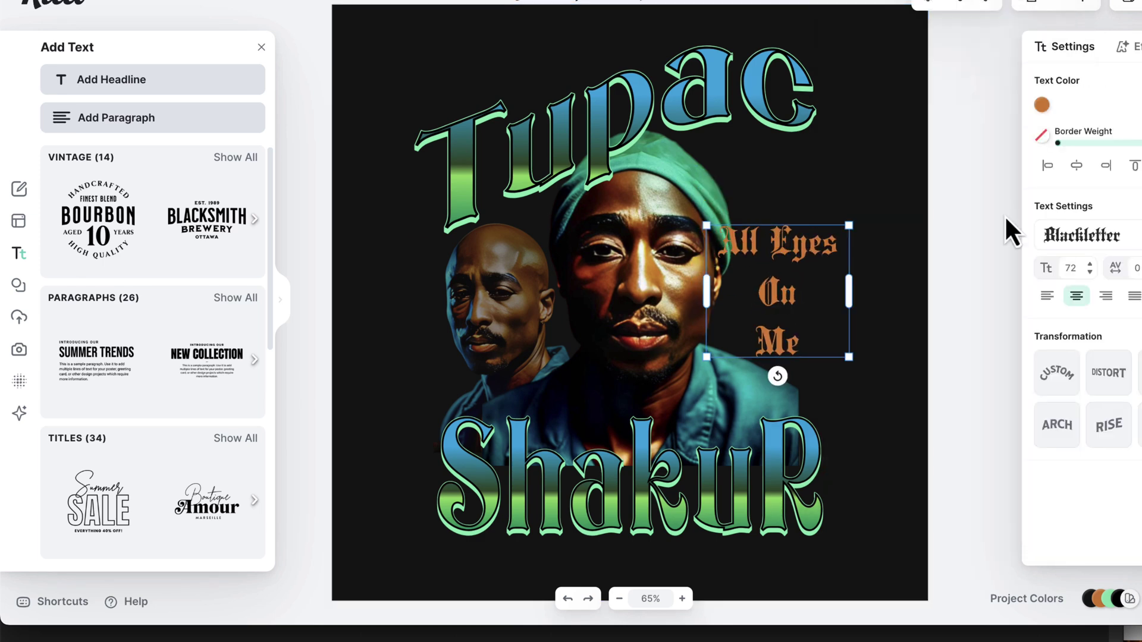
Scale the All Eyes On Me text down to size 63 and split it into separate single-word texts
{"action": "left_click_drag", "start_coordinate": [855, 226], "coordinate": [853, 164]}
{"action": "double_click", "coordinate": [793, 198]}
{"action": "left_click_drag", "start_coordinate": [791, 307], "coordinate": [772, 302]}
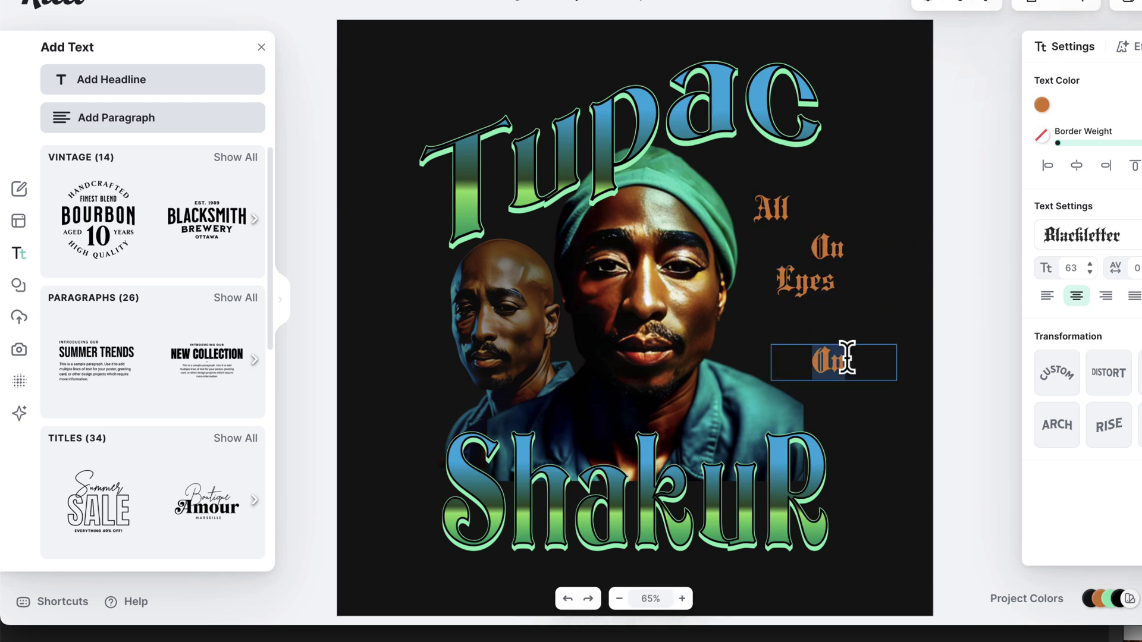
Enlarge and stack the words All, Eyes, On and Me beside the face, keeping On the smallest
{"action": "left_click", "coordinate": [1090, 265]}
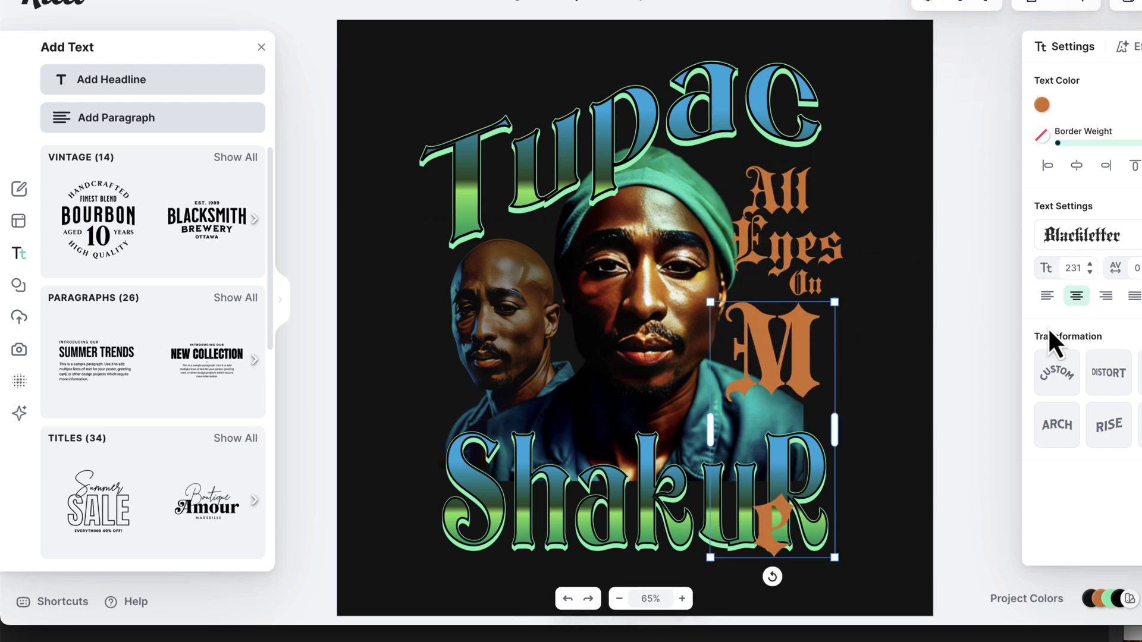
{"action": "left_click", "coordinate": [1091, 271]}
{"action": "left_click", "coordinate": [863, 216]}
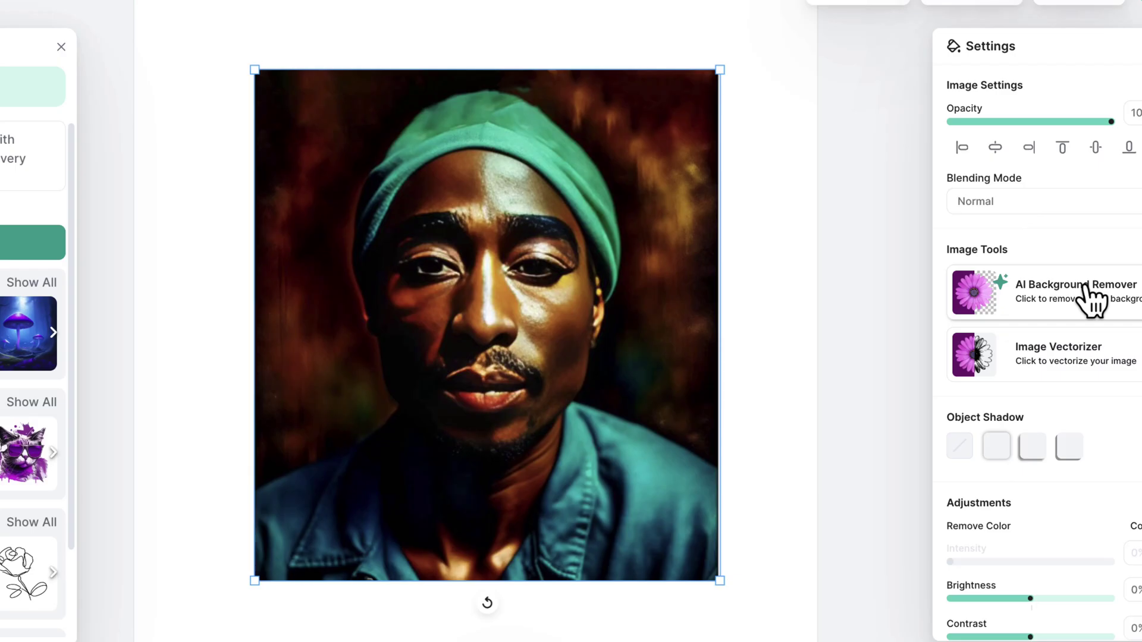
Try the AI Background Remover on the original bandana portrait, and undo the changes
{"action": "left_click", "coordinate": [1035, 279]}
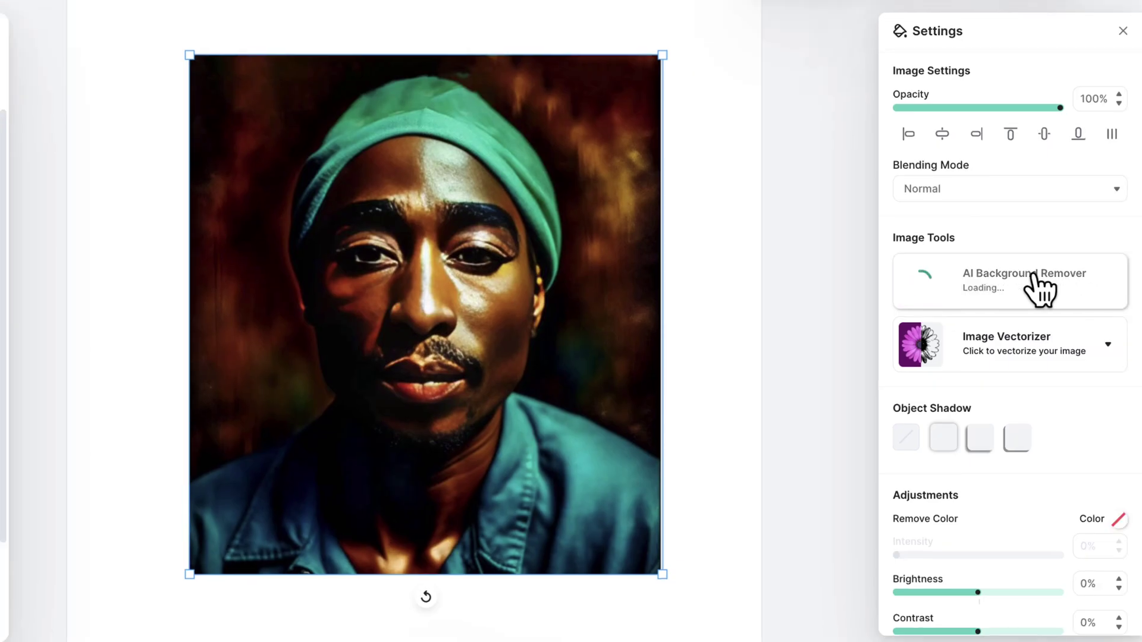
{"action": "left_click_drag", "start_coordinate": [979, 593], "coordinate": [977, 593]}
{"action": "left_click", "coordinate": [1090, 249]}
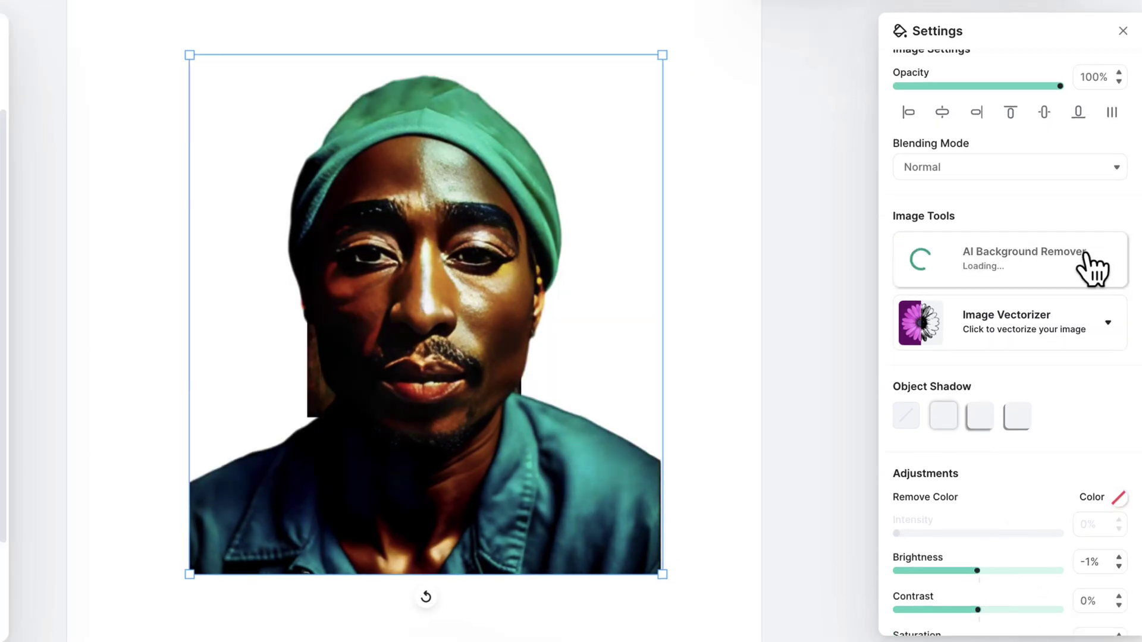
{"action": "scroll", "coordinate": [1100, 238], "scroll_direction": "up", "scroll_amount": 1}
{"action": "key", "text": "ctrl+z"}
{"action": "key", "text": "ctrl+z"}
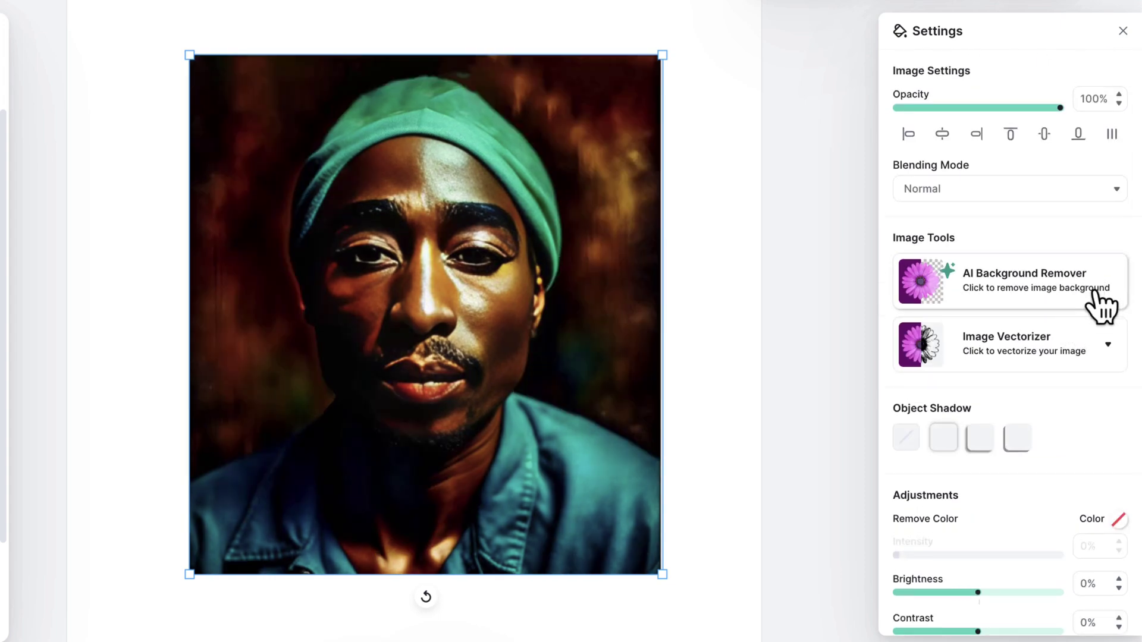
Restore the bandana portrait's background removal and erase the leftover dark patches on both sides of the neck
{"action": "left_click", "coordinate": [1122, 189]}
{"action": "left_click", "coordinate": [1122, 189]}
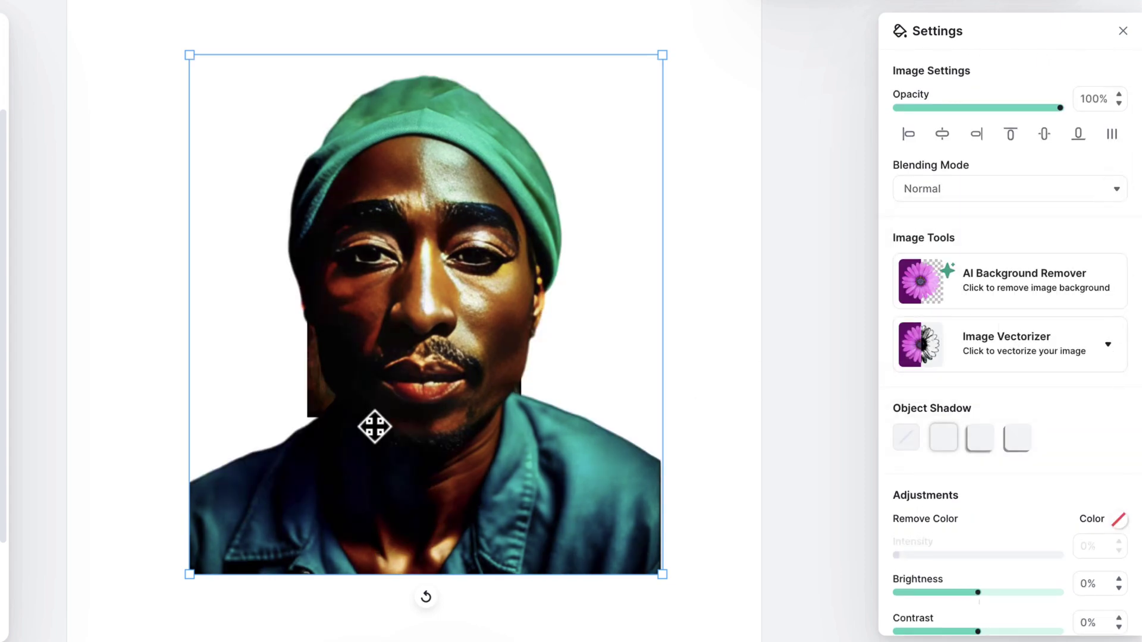
{"action": "left_click", "coordinate": [326, 413]}
{"action": "key", "text": "Delete"}
{"action": "left_click", "coordinate": [605, 425]}
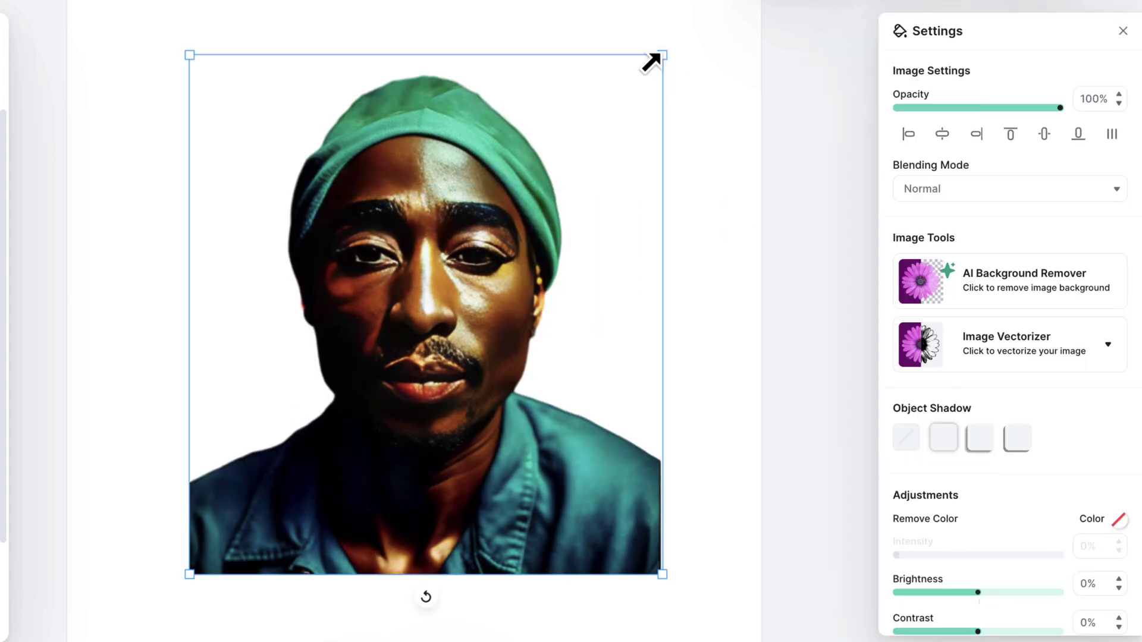
Scale the cleaned bandana cutout down and move it up and to the right on its canvas
{"action": "left_click_drag", "start_coordinate": [652, 63], "coordinate": [554, 172]}
{"action": "left_click_drag", "start_coordinate": [552, 266], "coordinate": [601, 183]}
{"action": "scroll", "coordinate": [1028, 247], "scroll_direction": "down", "scroll_amount": 2}
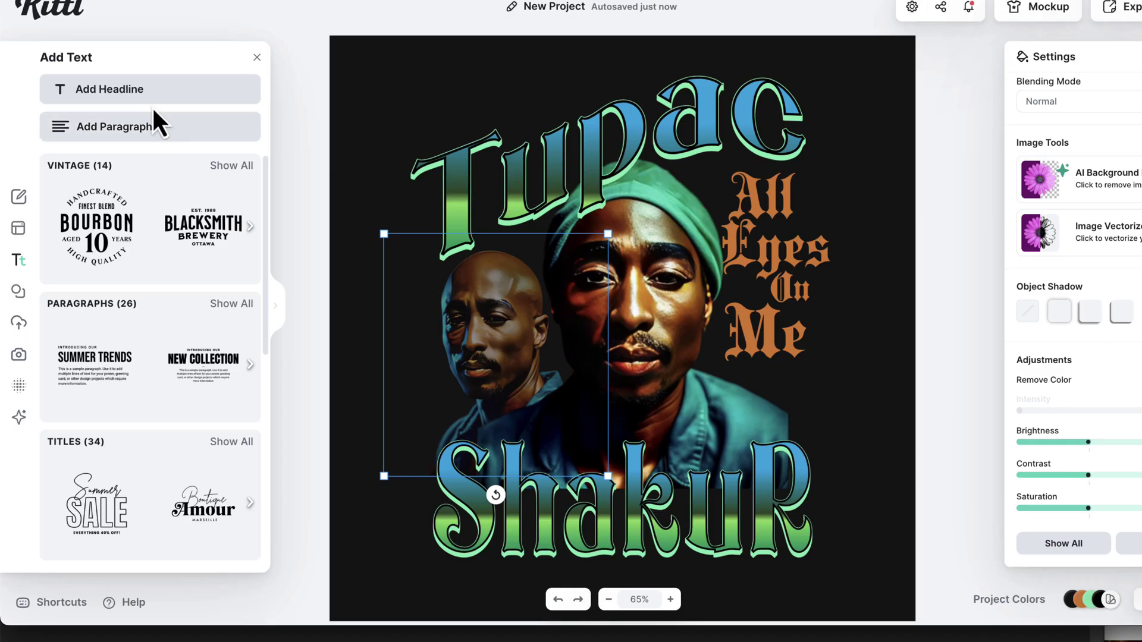
Try paper, crack and crumpled plastic textures over the whole shirt design
{"action": "left_click", "coordinate": [31, 247]}
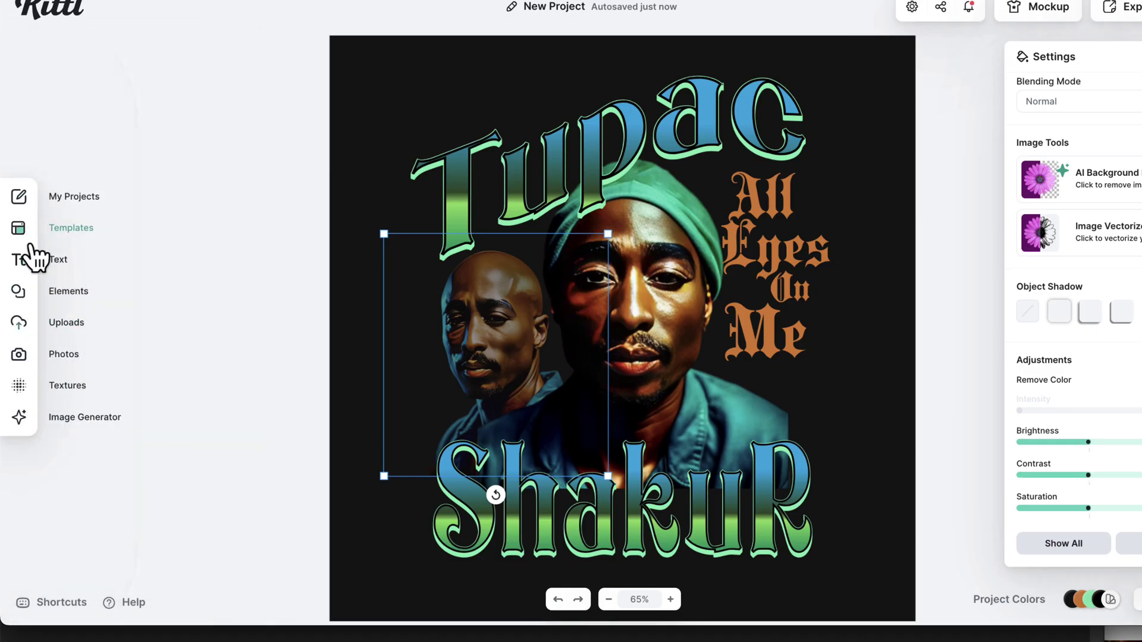
{"action": "left_click", "coordinate": [28, 386]}
{"action": "left_click", "coordinate": [197, 387]}
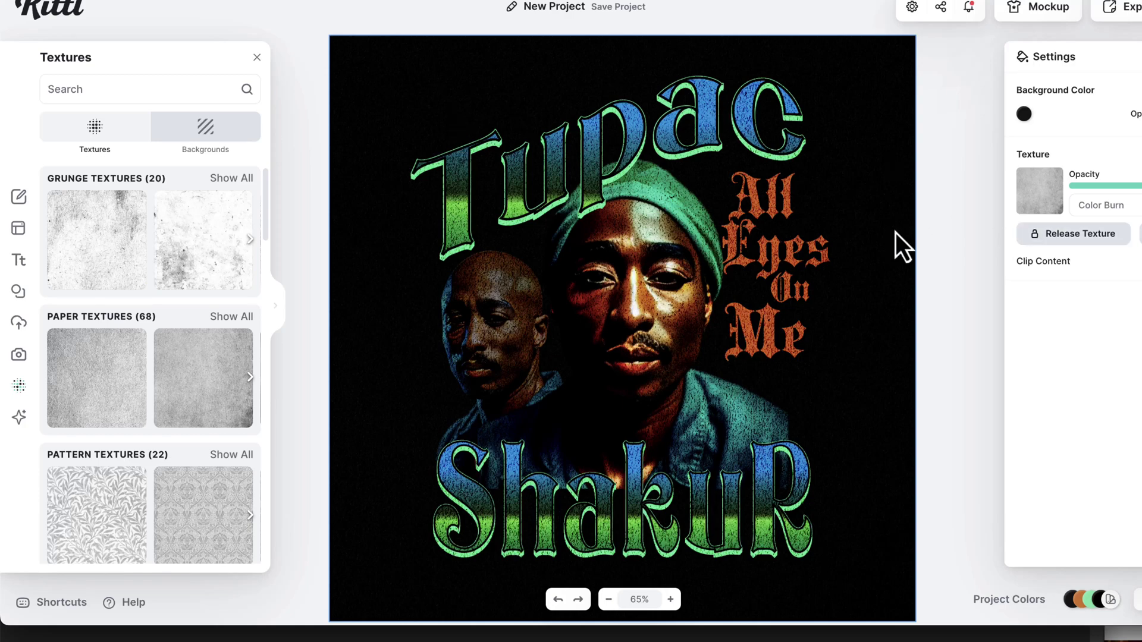
{"action": "scroll", "coordinate": [150, 506], "scroll_direction": "down", "scroll_amount": 3}
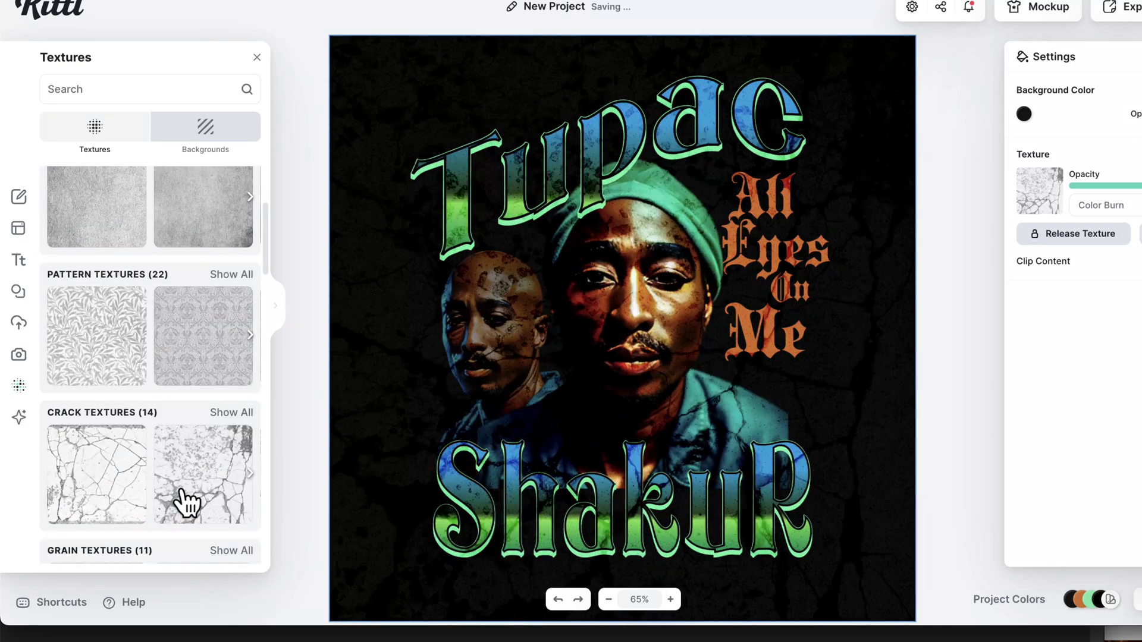
{"action": "left_click", "coordinate": [71, 507]}
{"action": "scroll", "coordinate": [119, 476], "scroll_direction": "down", "scroll_amount": 4}
{"action": "left_click", "coordinate": [101, 500]}
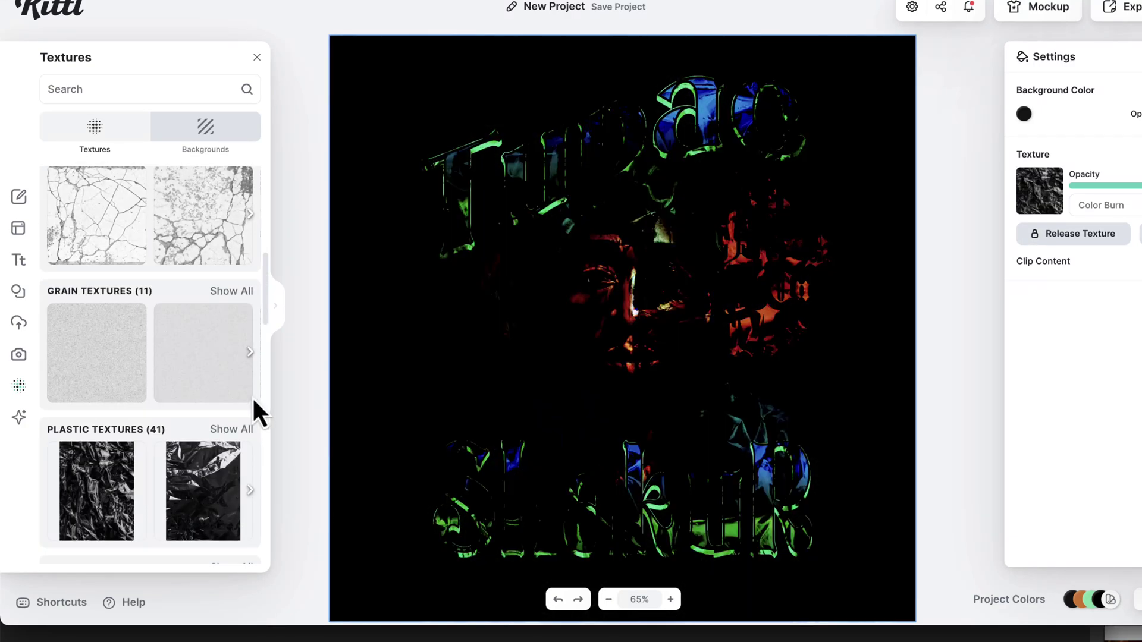
Try textures from other categories on the design, including the damask pattern and the darker paper texture
{"action": "scroll", "coordinate": [238, 393], "scroll_direction": "down", "scroll_amount": 4}
{"action": "scroll", "coordinate": [208, 417], "scroll_direction": "up", "scroll_amount": 3}
{"action": "left_click", "coordinate": [196, 339]}
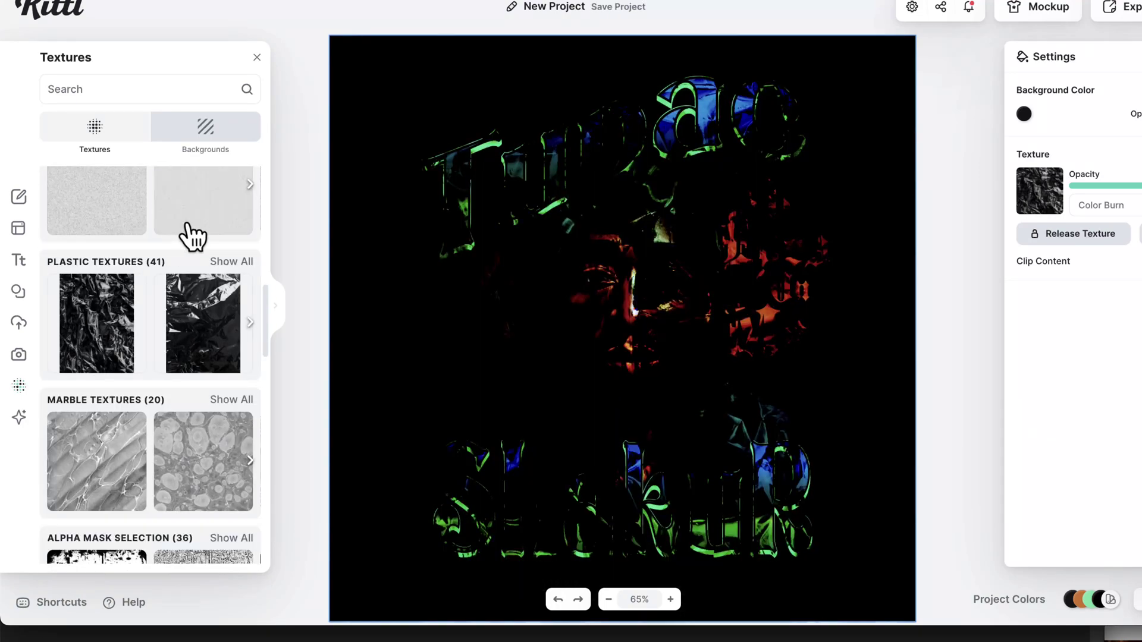
{"action": "scroll", "coordinate": [196, 267], "scroll_direction": "down", "scroll_amount": 8}
{"action": "left_click", "coordinate": [210, 432]}
{"action": "left_click", "coordinate": [204, 275]}
{"action": "scroll", "coordinate": [204, 275], "scroll_direction": "up", "scroll_amount": 3}
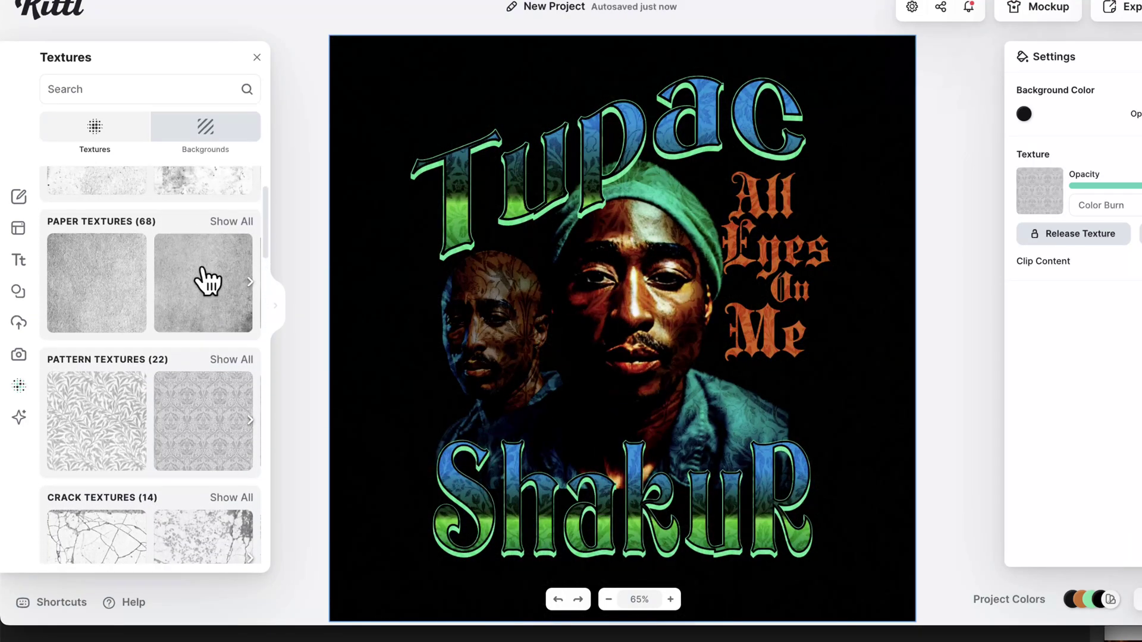
{"action": "left_click", "coordinate": [204, 275]}
Show all grunge textures and try the speckled, cracked and stained ones on the design one after another
{"action": "scroll", "coordinate": [232, 214], "scroll_direction": "up", "scroll_amount": 2}
{"action": "left_click", "coordinate": [237, 181]}
{"action": "left_click", "coordinate": [196, 354]}
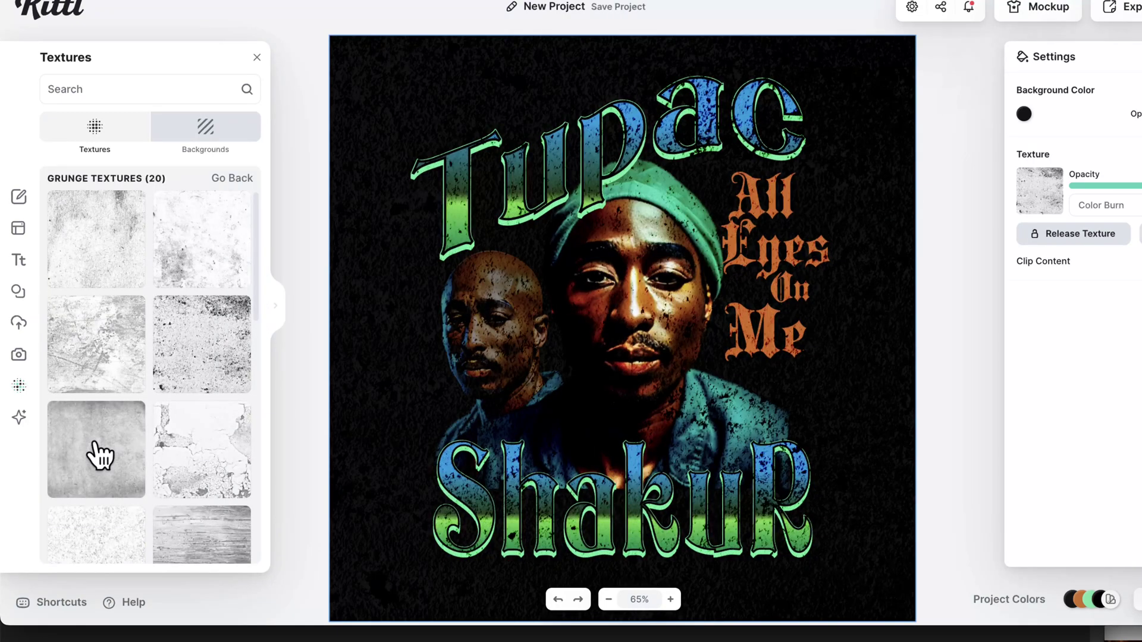
{"action": "left_click", "coordinate": [100, 453]}
{"action": "left_click", "coordinate": [184, 458]}
{"action": "left_click", "coordinate": [170, 510]}
{"action": "scroll", "coordinate": [168, 493], "scroll_direction": "down", "scroll_amount": 2}
{"action": "left_click", "coordinate": [94, 452]}
{"action": "scroll", "coordinate": [98, 464], "scroll_direction": "down", "scroll_amount": 2}
{"action": "left_click", "coordinate": [110, 515]}
{"action": "left_click", "coordinate": [211, 507]}
{"action": "scroll", "coordinate": [210, 507], "scroll_direction": "down", "scroll_amount": 3}
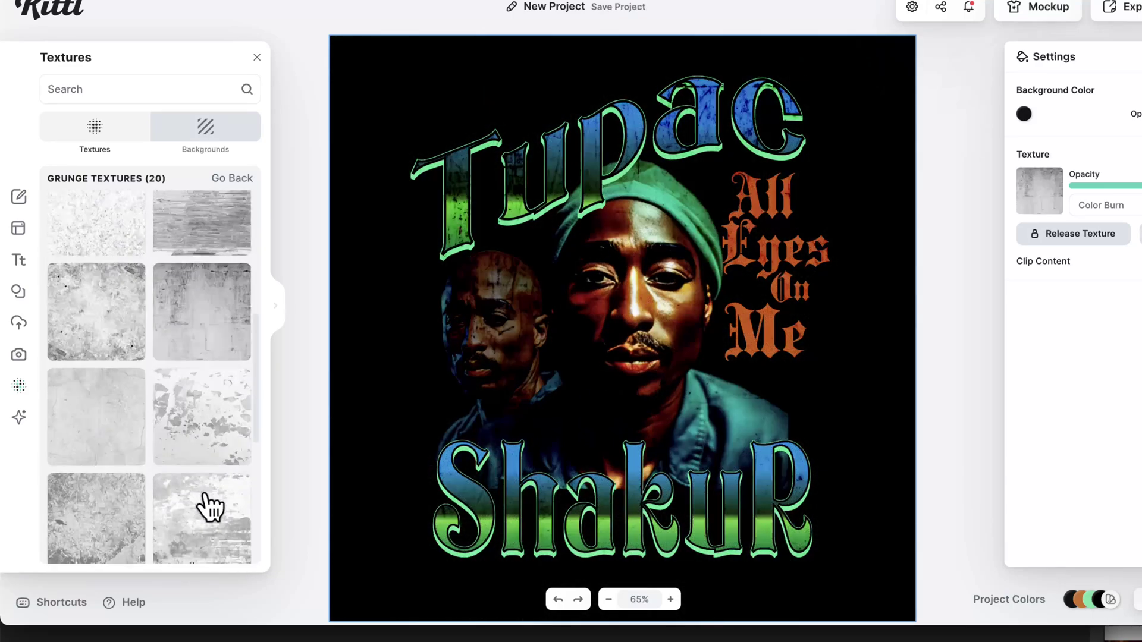
Try the remaining grunge textures through the end of the collection, finishing with the scratched one
{"action": "left_click", "coordinate": [209, 505]}
{"action": "scroll", "coordinate": [102, 494], "scroll_direction": "down", "scroll_amount": 4}
{"action": "left_click", "coordinate": [117, 377]}
{"action": "left_click", "coordinate": [108, 438]}
{"action": "left_click", "coordinate": [200, 452]}
{"action": "scroll", "coordinate": [200, 452], "scroll_direction": "down", "scroll_amount": 2}
{"action": "left_click", "coordinate": [197, 515]}
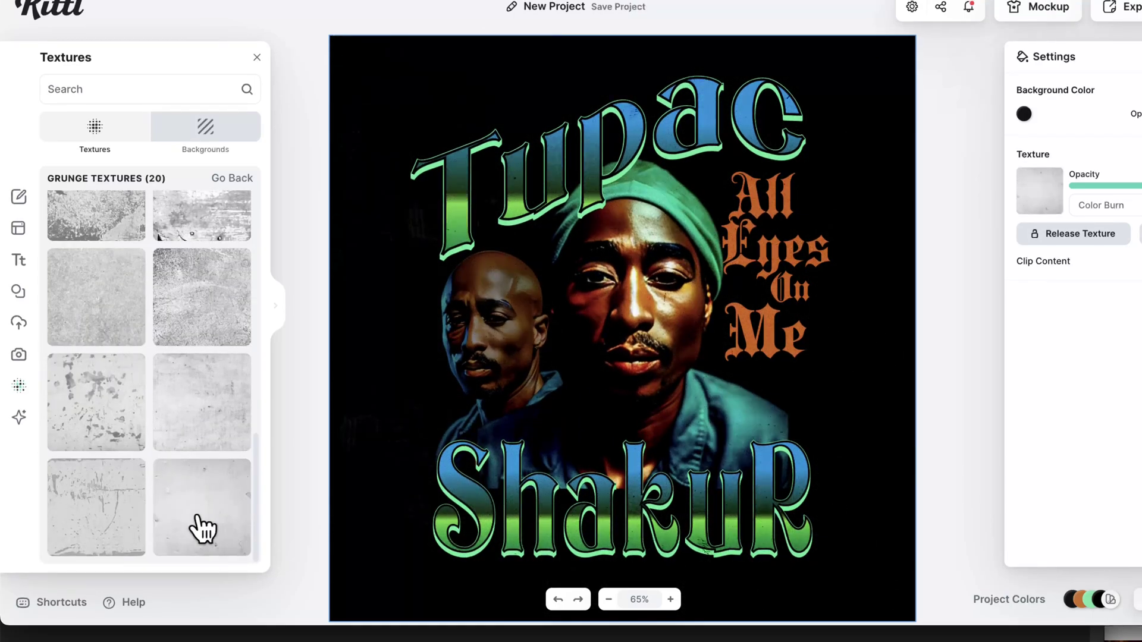
{"action": "left_click", "coordinate": [99, 506]}
Return to the texture categories and choose another texture for the design
{"action": "scroll", "coordinate": [213, 216], "scroll_direction": "up", "scroll_amount": 2}
{"action": "left_click", "coordinate": [116, 139]}
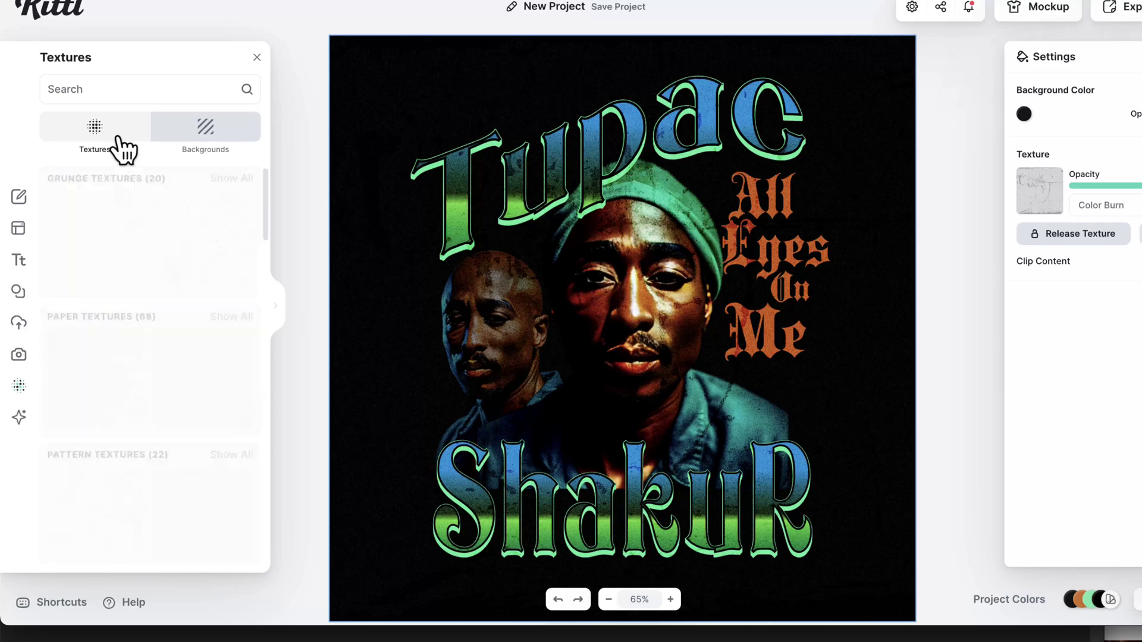
{"action": "scroll", "coordinate": [201, 395], "scroll_direction": "down", "scroll_amount": 3}
{"action": "left_click", "coordinate": [126, 384]}
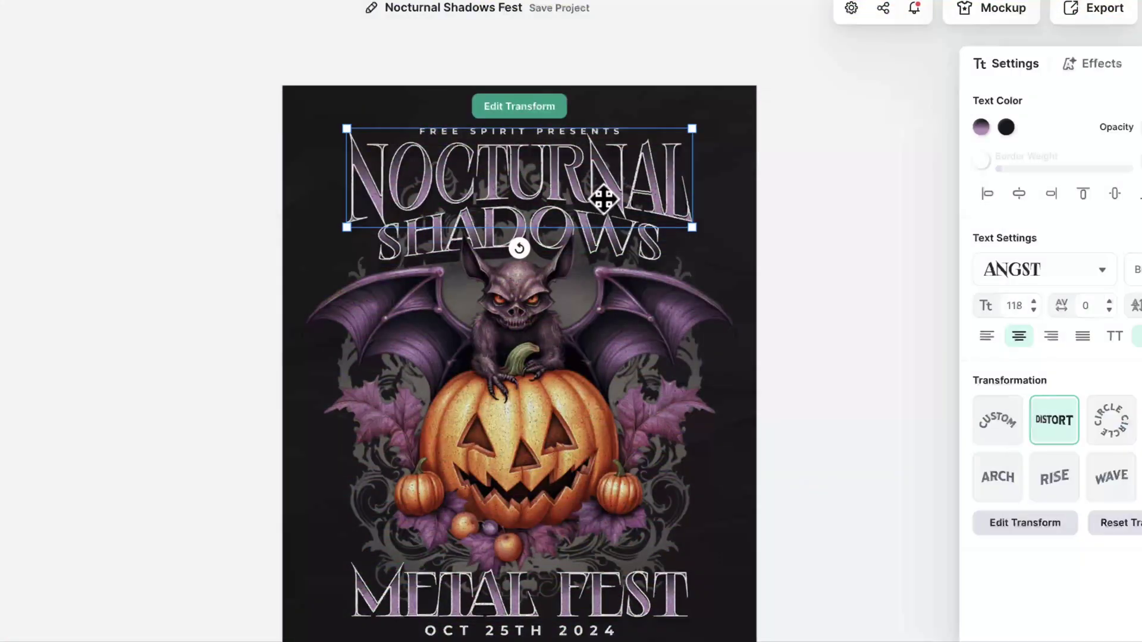
Replace the word NOCTURNAL in the Nocturnal Shadows Fest template's title with TUPAC
{"action": "double_click", "coordinate": [639, 181]}
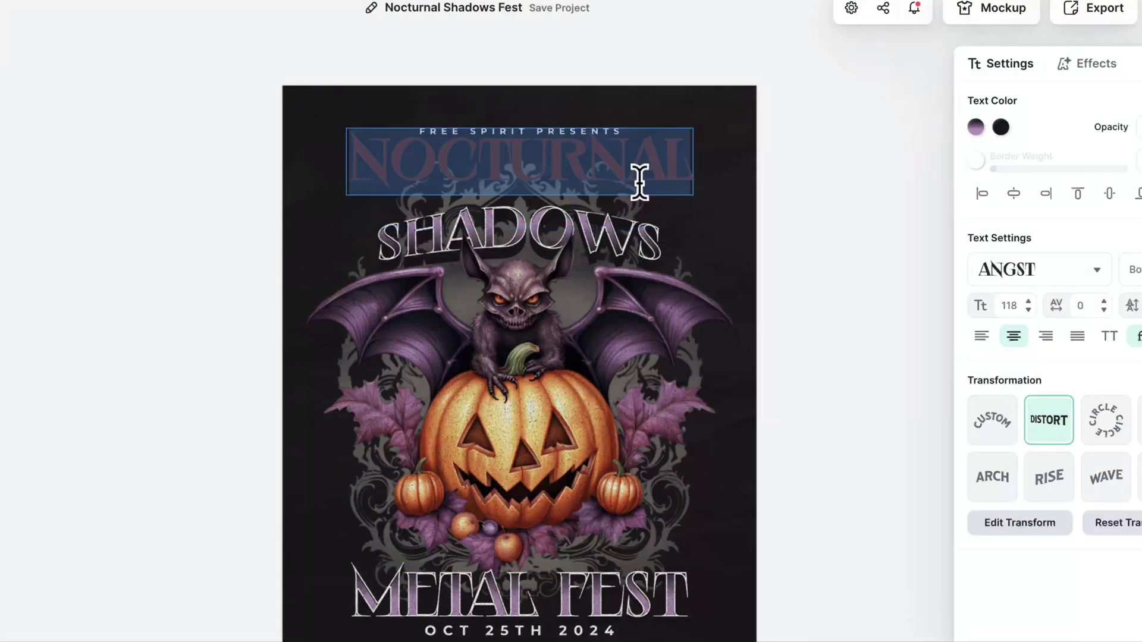
{"action": "type", "text": "TURAC"}
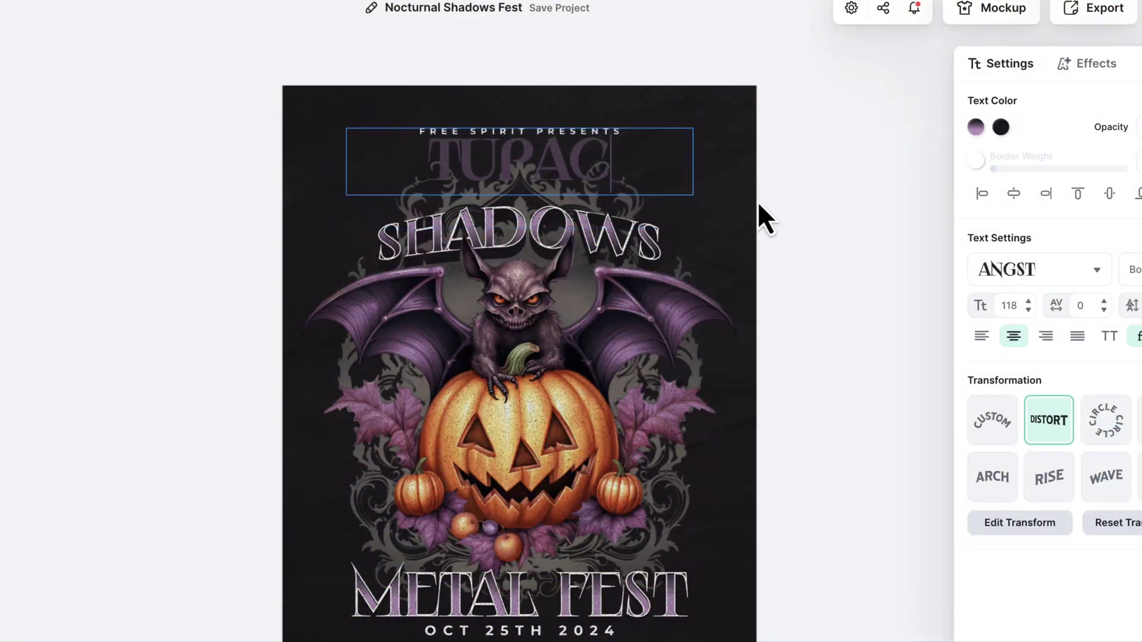
{"action": "key", "text": "Escape"}
{"action": "key", "text": "Escape"}
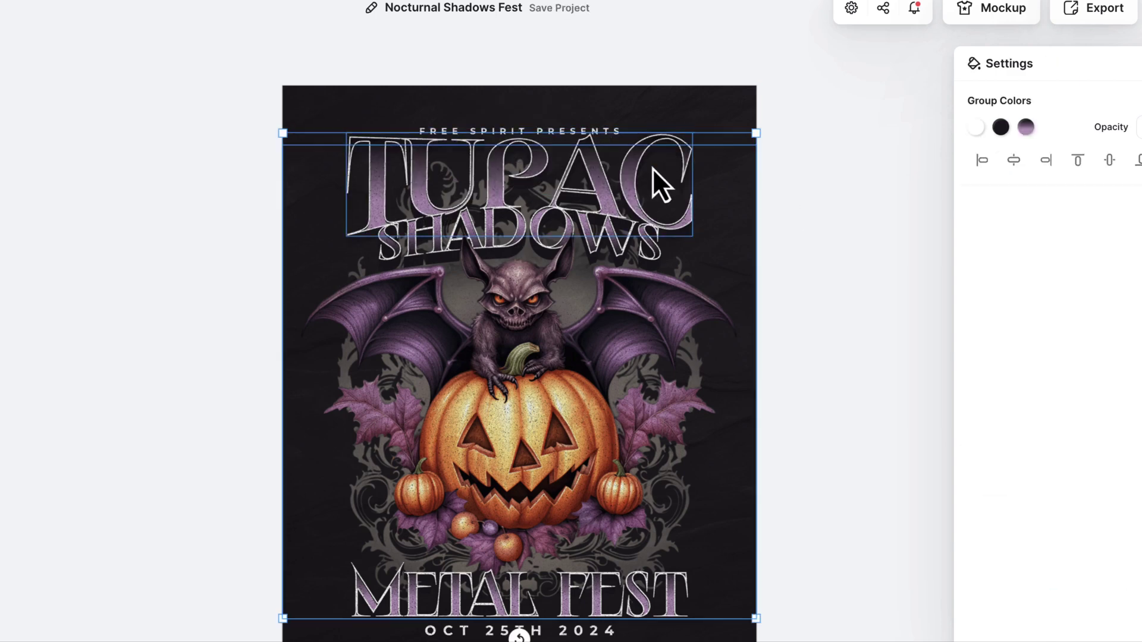
Replace the METAL FEST lettering near the bottom of the template with SHAKUR
{"action": "left_click", "coordinate": [635, 603]}
{"action": "double_click", "coordinate": [646, 597]}
{"action": "type", "text": "SHAKUR"}
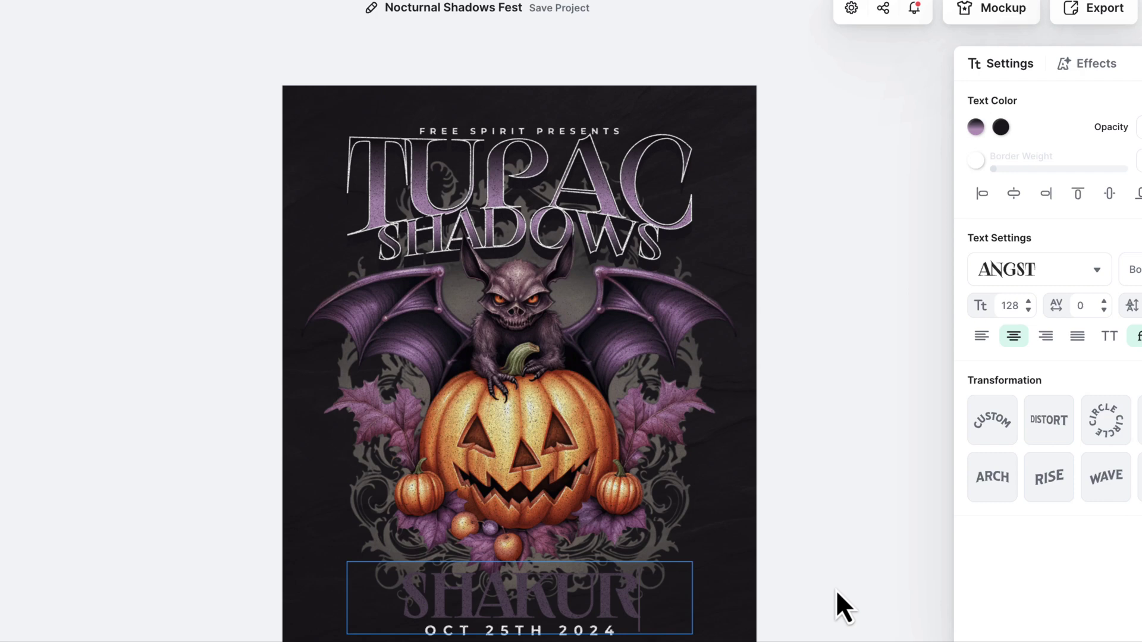
{"action": "key", "text": "Escape"}
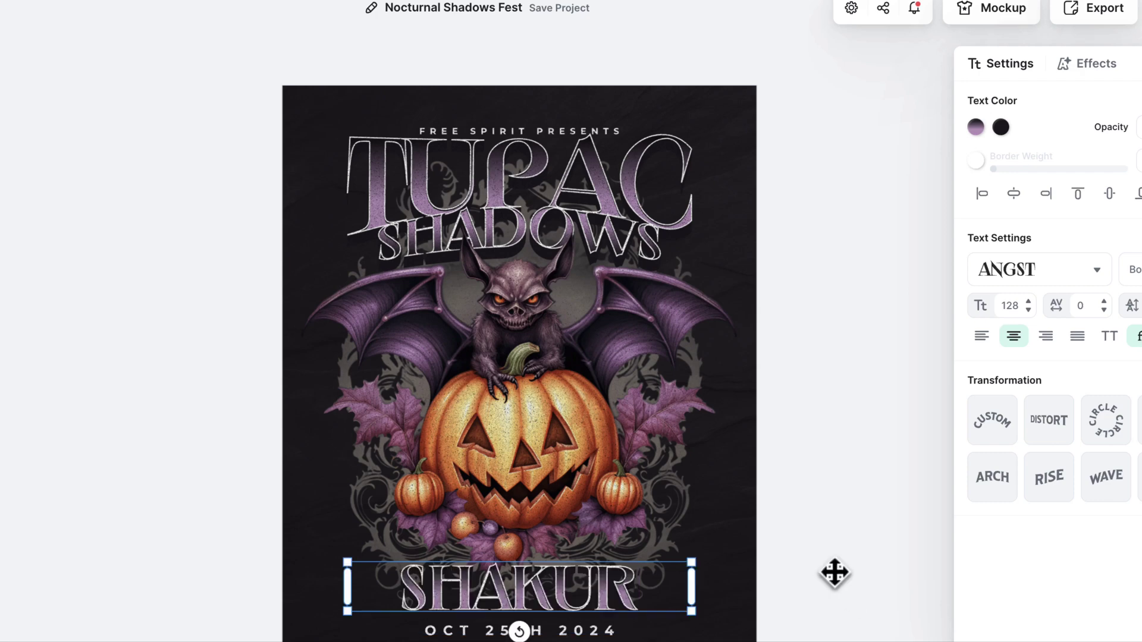
Copy the purple TUPAC title into the portrait design above the bandana and delete the old ShakuR lettering
{"action": "left_click", "coordinate": [590, 175]}
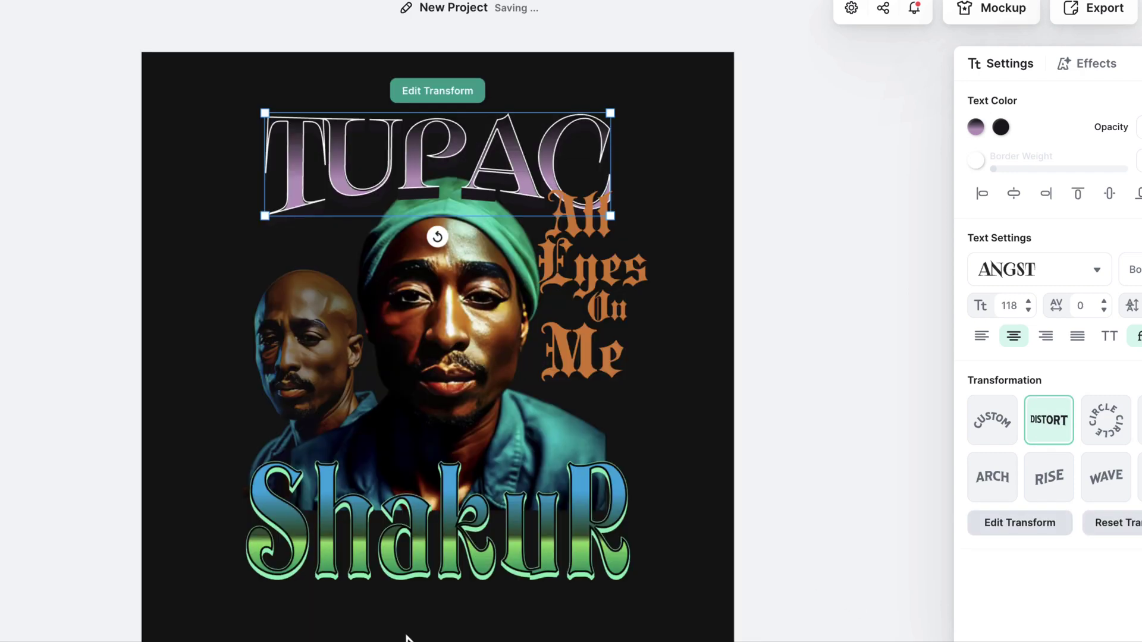
{"action": "left_click", "coordinate": [415, 574]}
{"action": "key", "text": "Delete"}
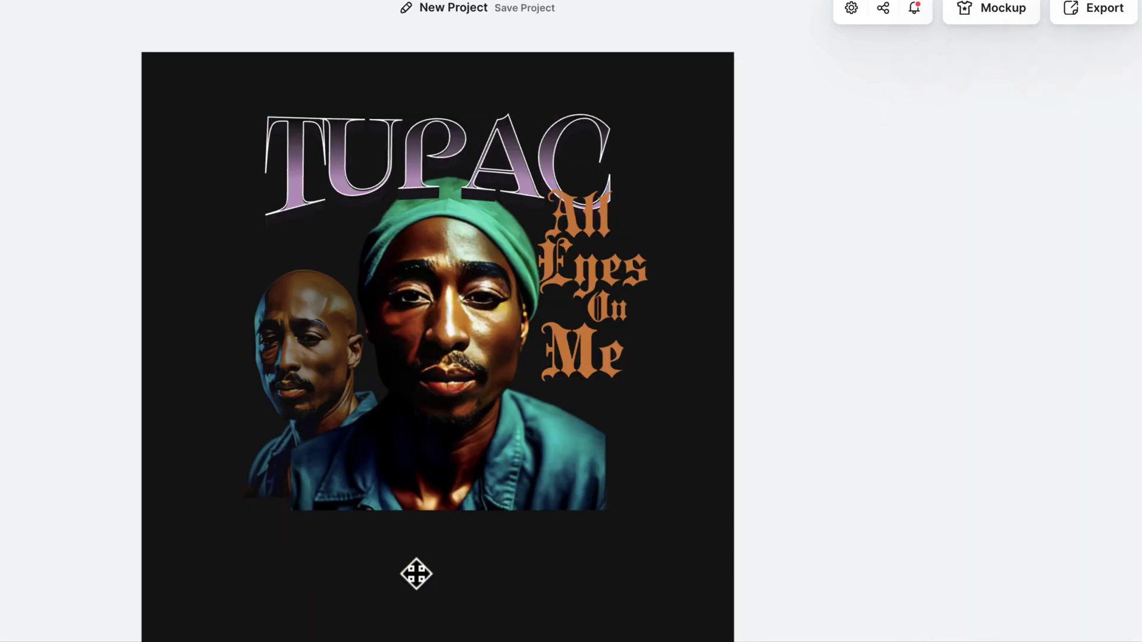
Paste the SHAKUR lettering into the portrait design and place it across the bottom edge of the portraits
{"action": "key", "text": "ctrl+v"}
{"action": "left_click_drag", "start_coordinate": [395, 568], "coordinate": [416, 535]}
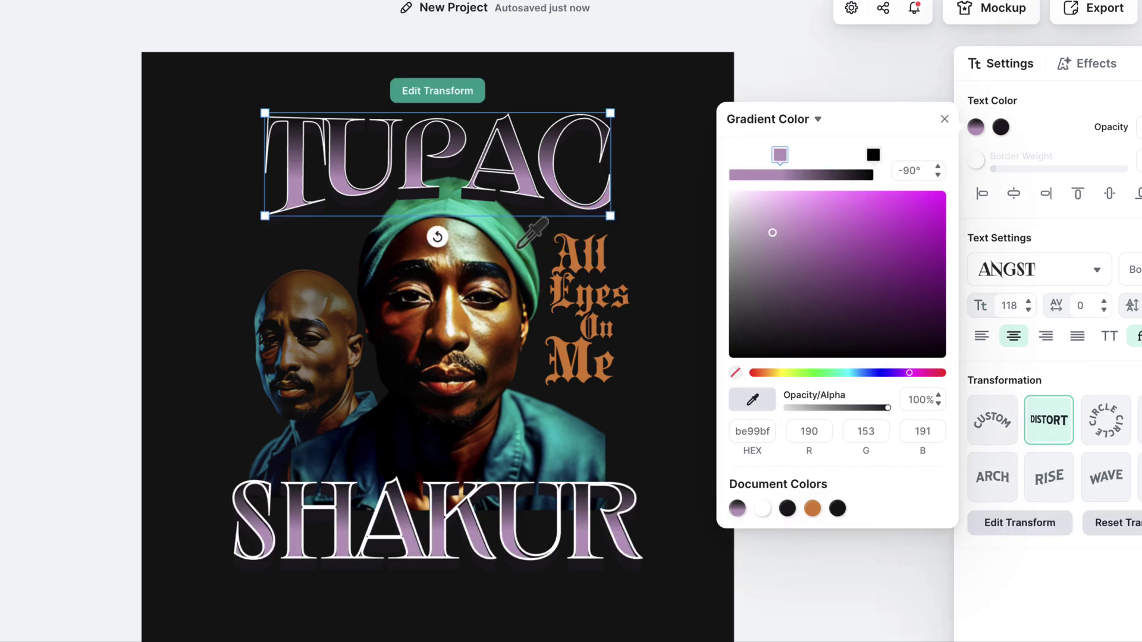
Recolor the purple gradient of TUPAC with green sampled from the bandana and that of SHAKUR with teal sampled from the shirt
{"action": "left_click", "coordinate": [517, 248]}
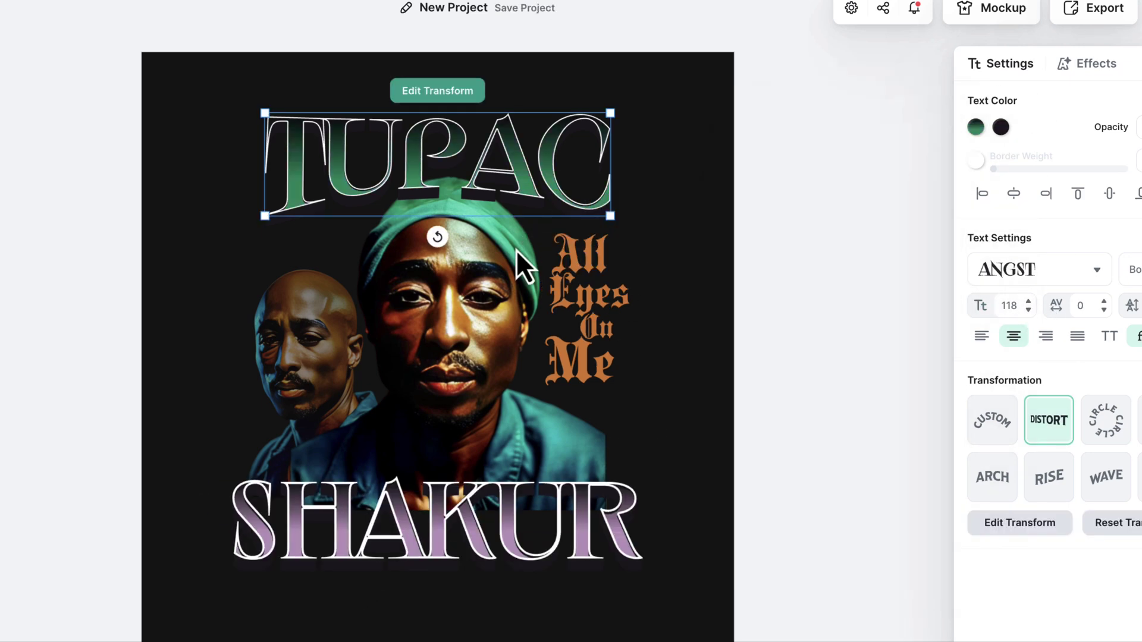
{"action": "left_click", "coordinate": [587, 511]}
{"action": "left_click", "coordinate": [976, 126]}
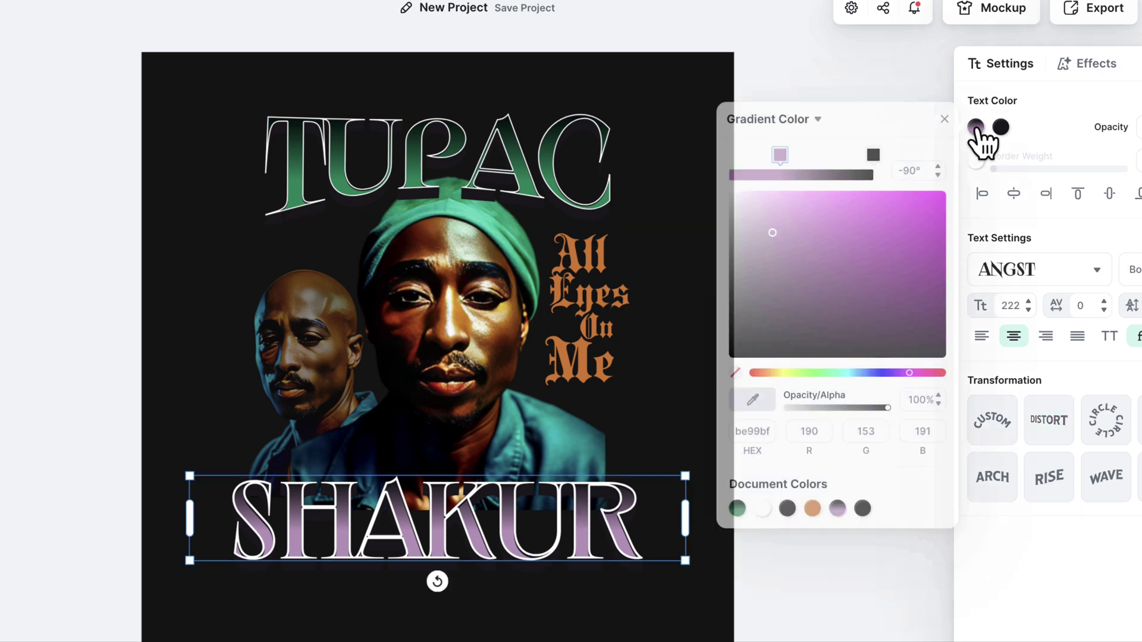
{"action": "left_click", "coordinate": [556, 453]}
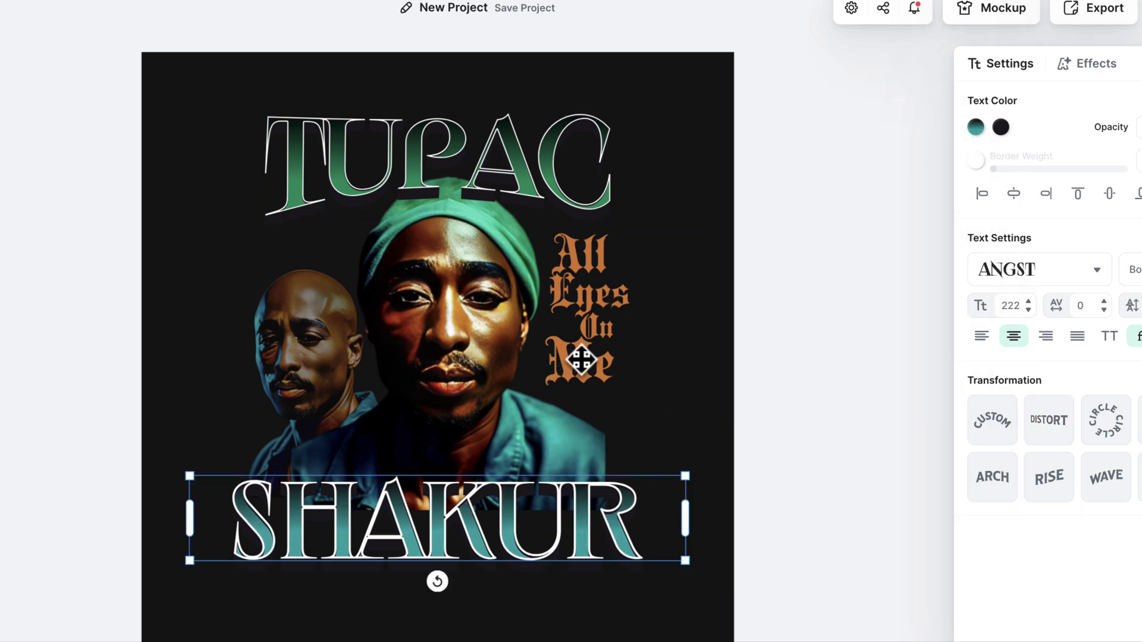
{"action": "left_click", "coordinate": [684, 273]}
Enlarge the TUPAC title to nearly the width of the SHAKUR lettering and recenter it above the bandana
{"action": "left_click", "coordinate": [571, 195]}
{"action": "left_click_drag", "start_coordinate": [611, 118], "coordinate": [635, 92]}
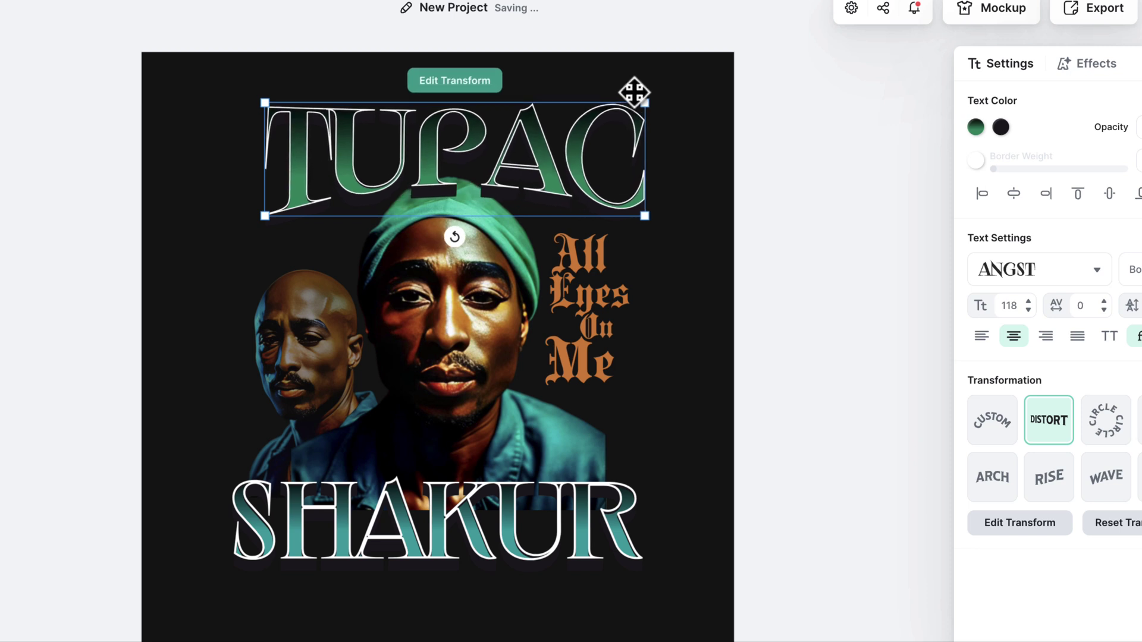
{"action": "left_click_drag", "start_coordinate": [585, 167], "coordinate": [566, 171]}
{"action": "left_click", "coordinate": [729, 257]}
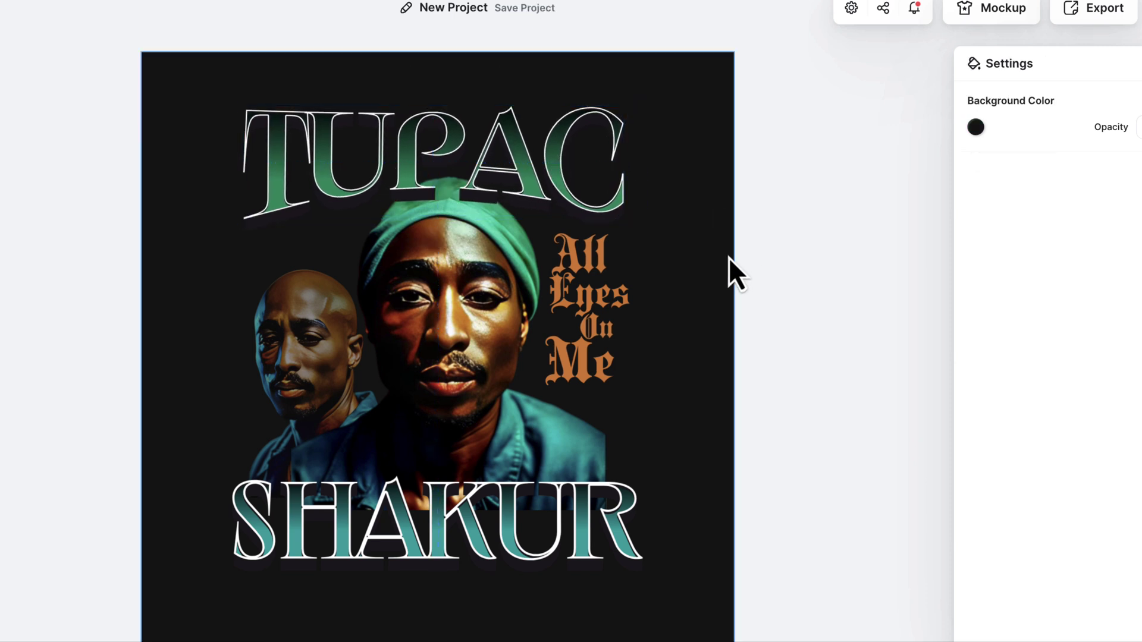